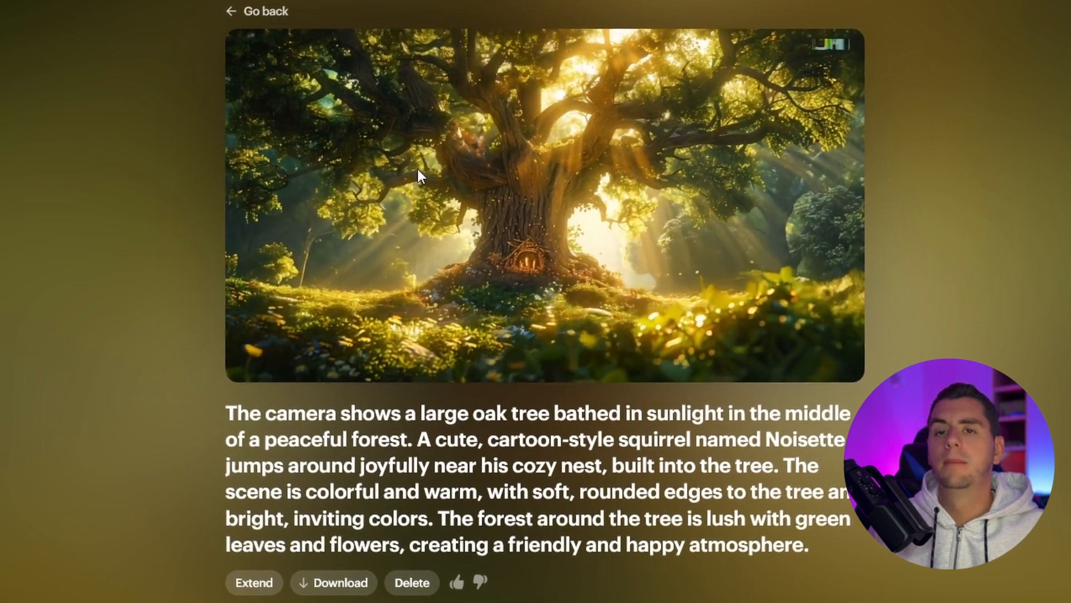
# Step: Add the image of the two squirrels as the start frame of a new video and paste the scene's prompt
pyautogui.scroll(-1, 119, 128)
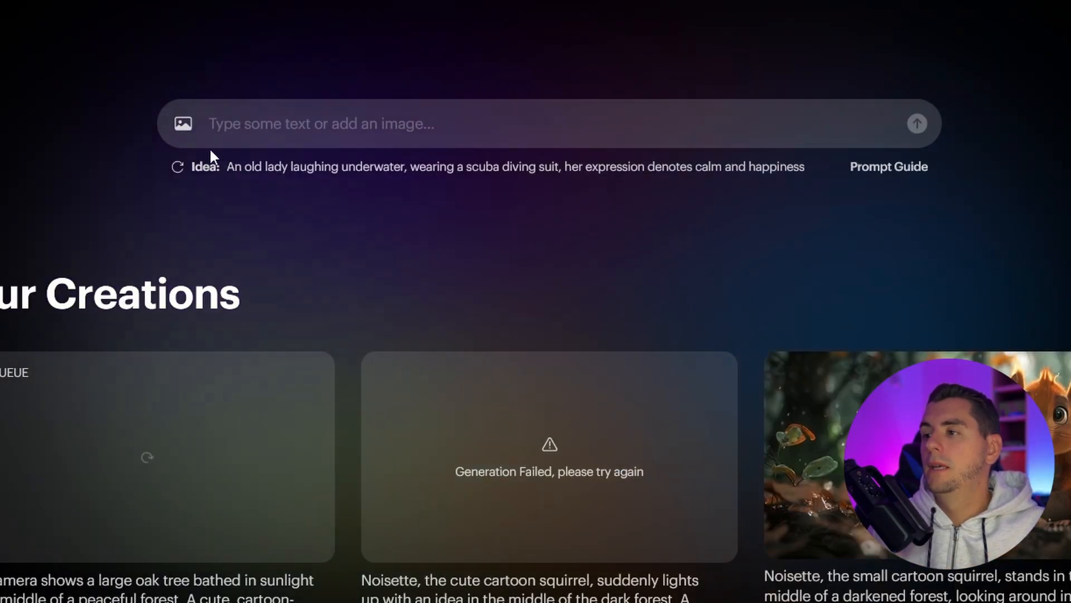
pyautogui.click(181, 124)
pyautogui.doubleClick(528, 243)
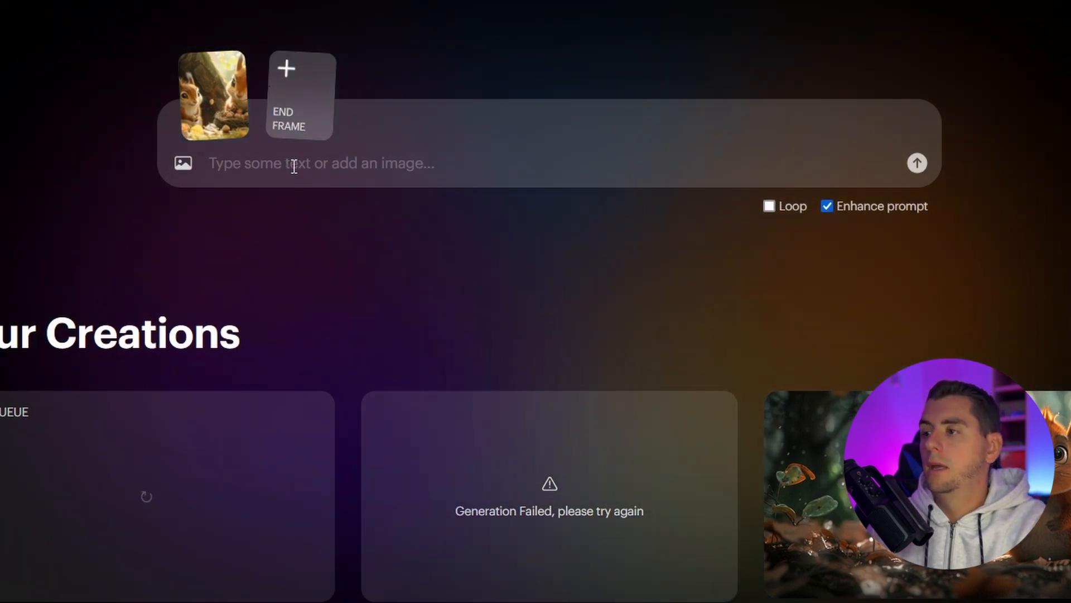
pyautogui.write('"The camera shows a large oak tree bathed in sunlight in the middle of a peaceful forest. A cute, cartoon-style squirrel named Noisette jumps around joyfully near his cozy nest, built into the tree. The scene is colorful and warm, with soft, rounded edges to the tree and bright, inviting colors. The forest around the tree is lush with green leaves and flowers, creating a friendly and happy atmosphere."')
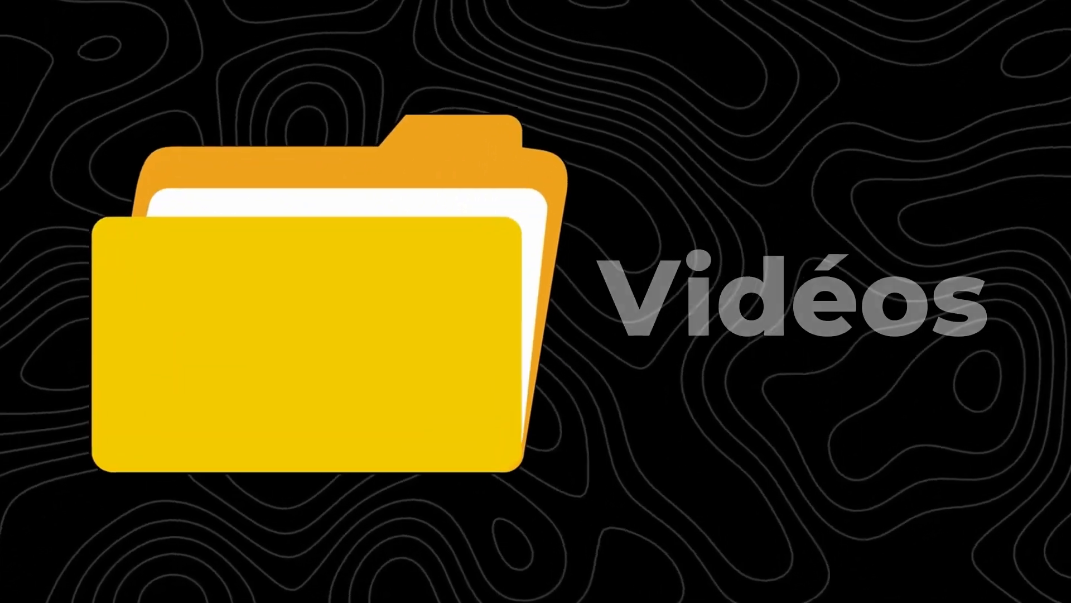
# Step: Copy the full French story about Noisette from ChatGPT into the ElevenLabs text-to-speech box
pyautogui.moveTo(831, 277); pyautogui.dragTo(334, 151)
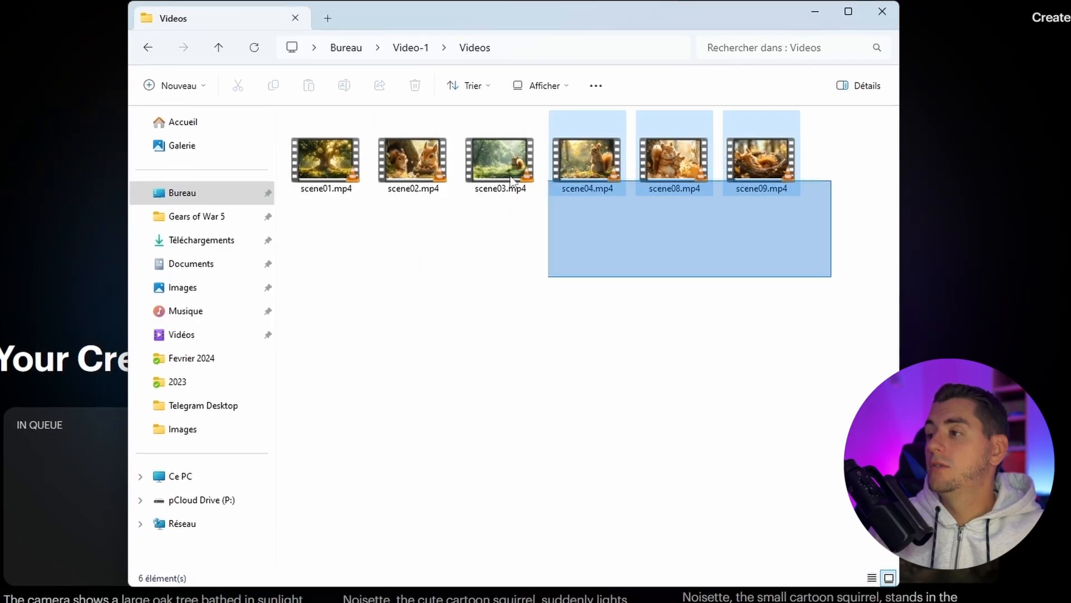
pyautogui.moveTo(414, 177); pyautogui.dragTo(430, 210)
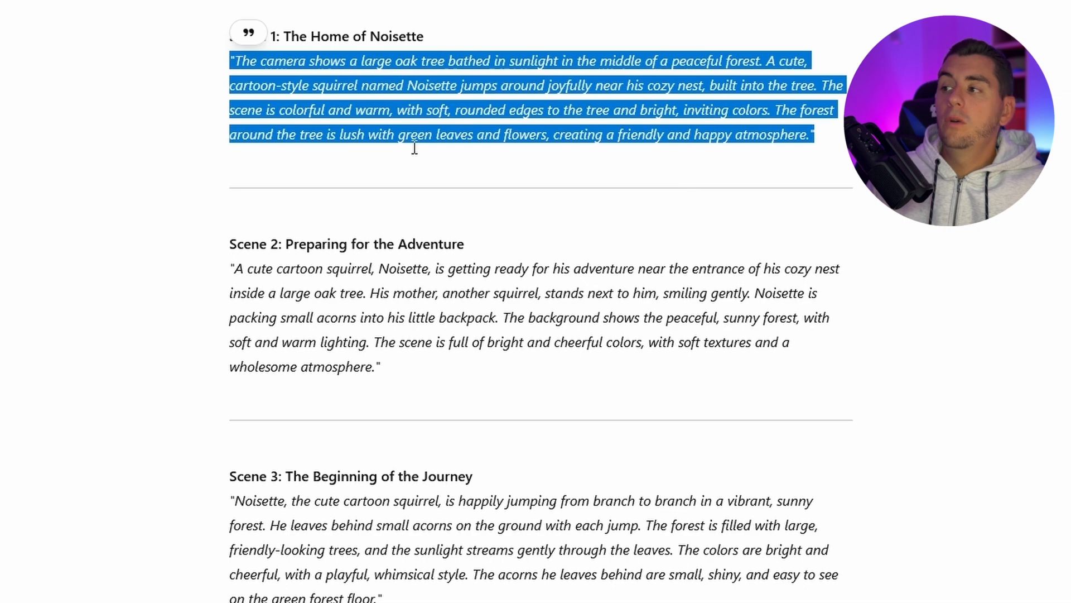
pyautogui.click(421, 164)
pyautogui.scroll(20, 409, 264)
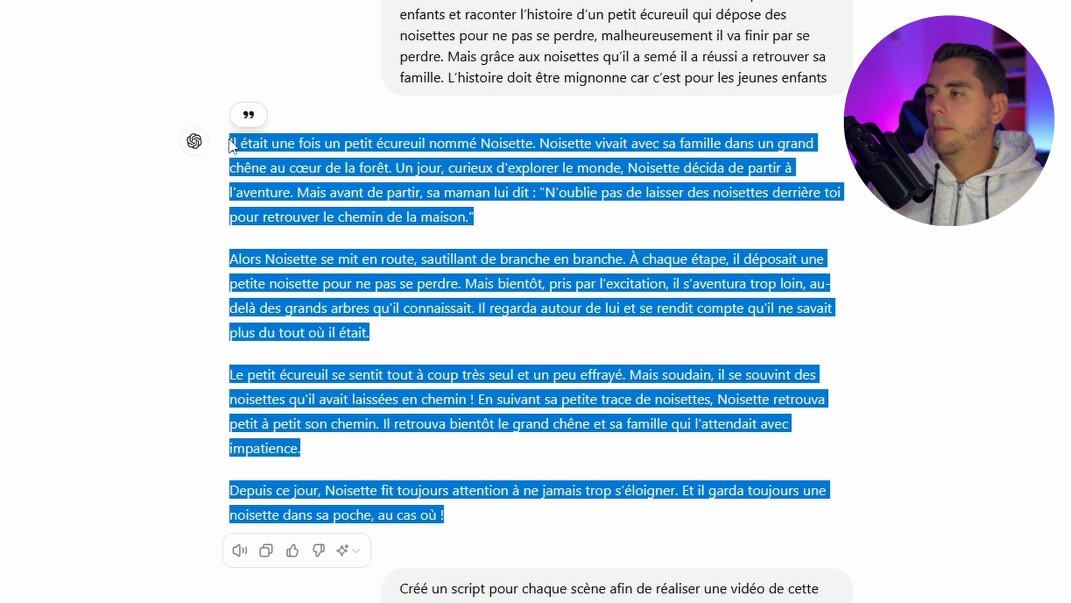
pyautogui.rightClick(242, 146)
pyautogui.click(259, 159)
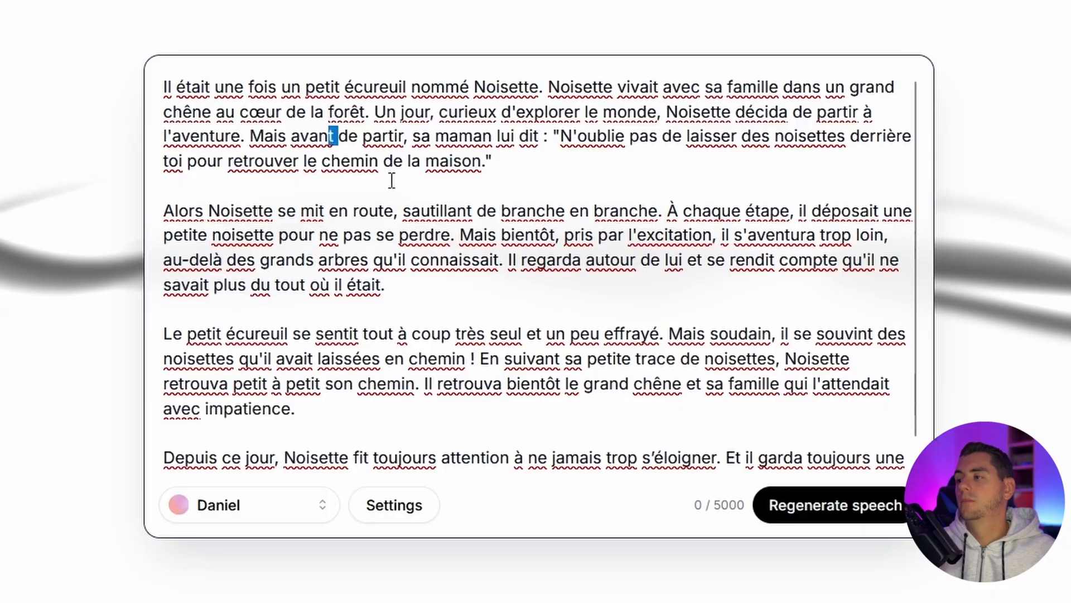
pyautogui.moveTo(329, 136); pyautogui.dragTo(315, 86)
pyautogui.click(306, 111)
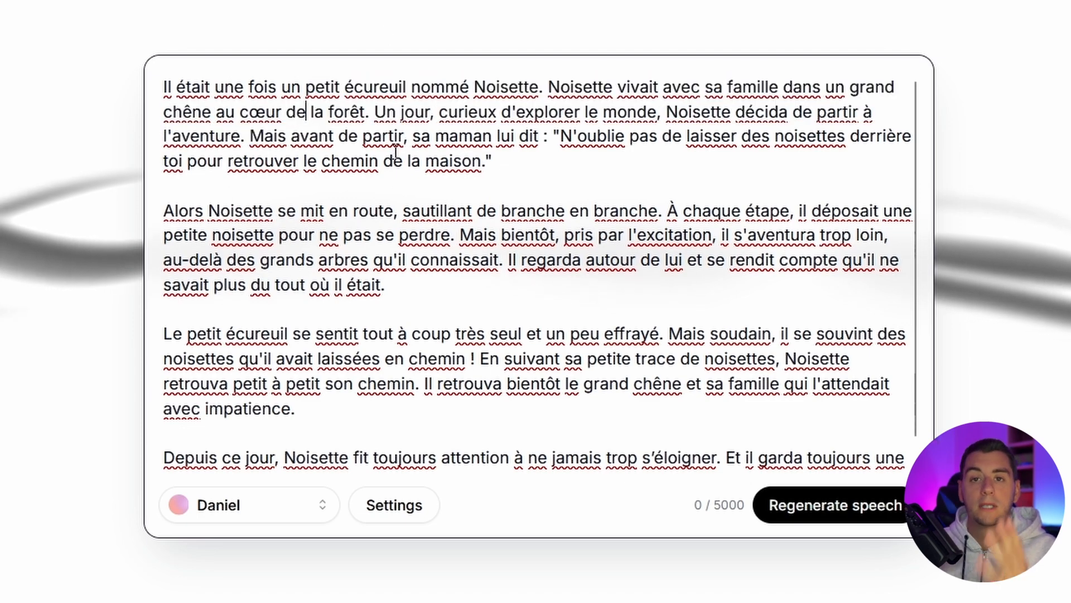
# Step: Browse the available voices, use the Daniel voice and generate the speech for the story
pyautogui.click(250, 524)
pyautogui.scroll(-10, 139, 144)
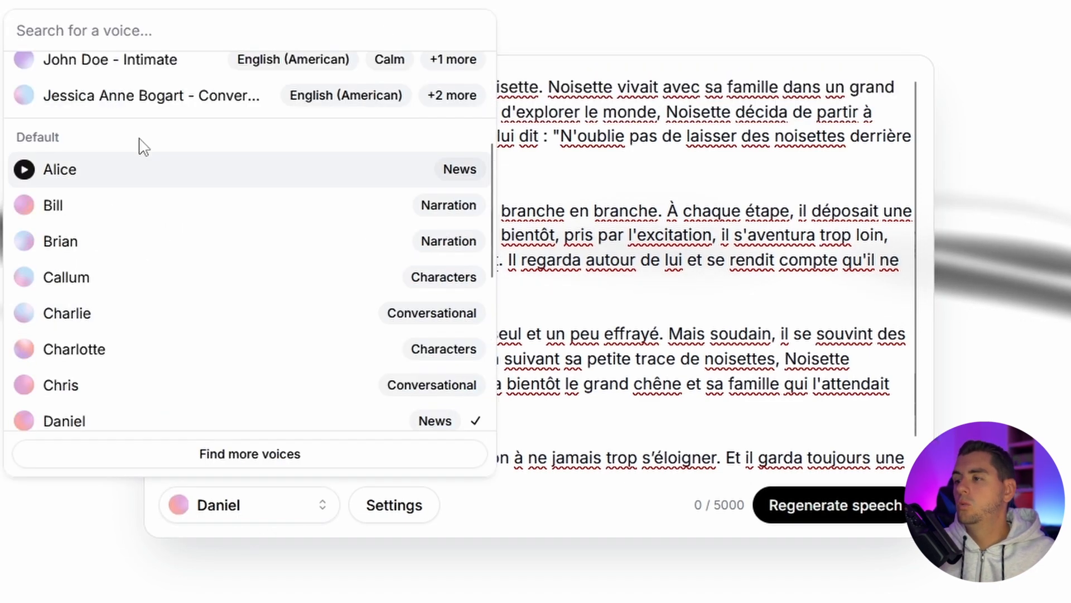
pyautogui.scroll(10, 153, 218)
pyautogui.click(153, 104)
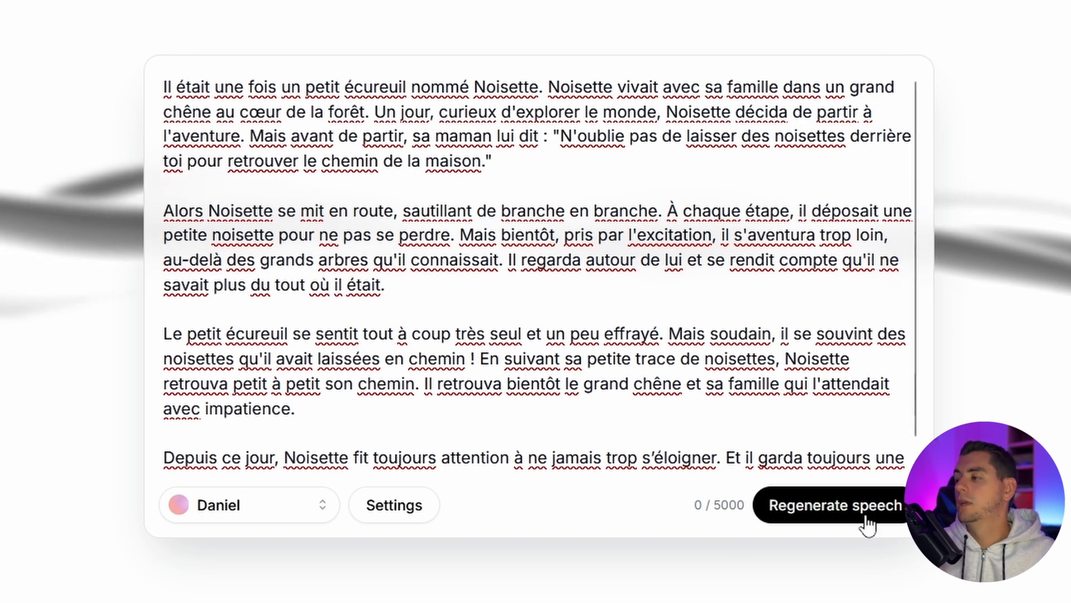
pyautogui.click(835, 504)
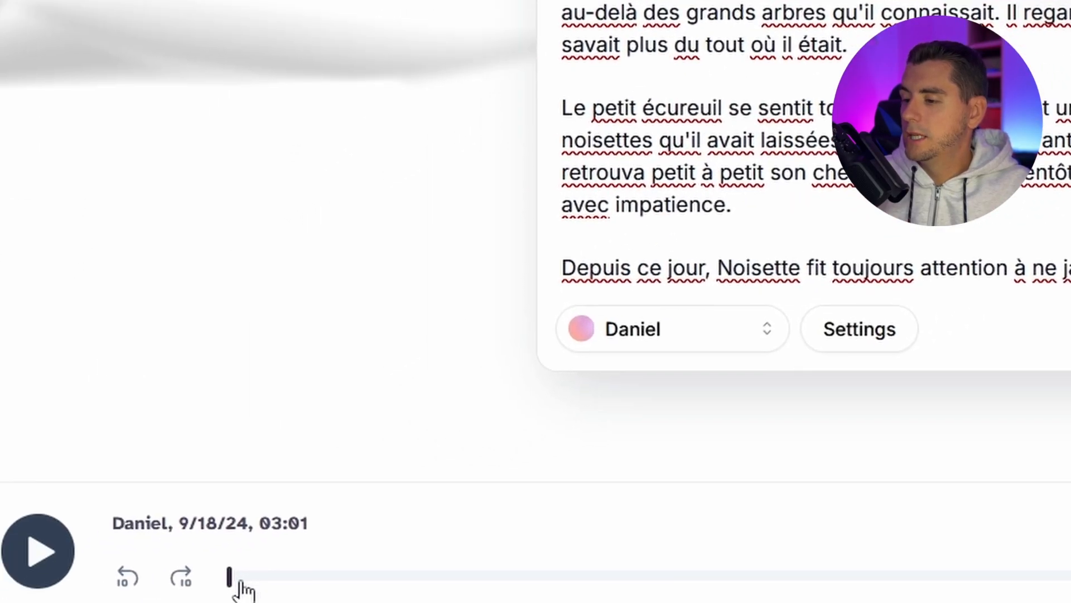
# Step: Switch to the YouTube audio library and search its music for "forest"
pyautogui.moveTo(240, 580); pyautogui.dragTo(339, 576)
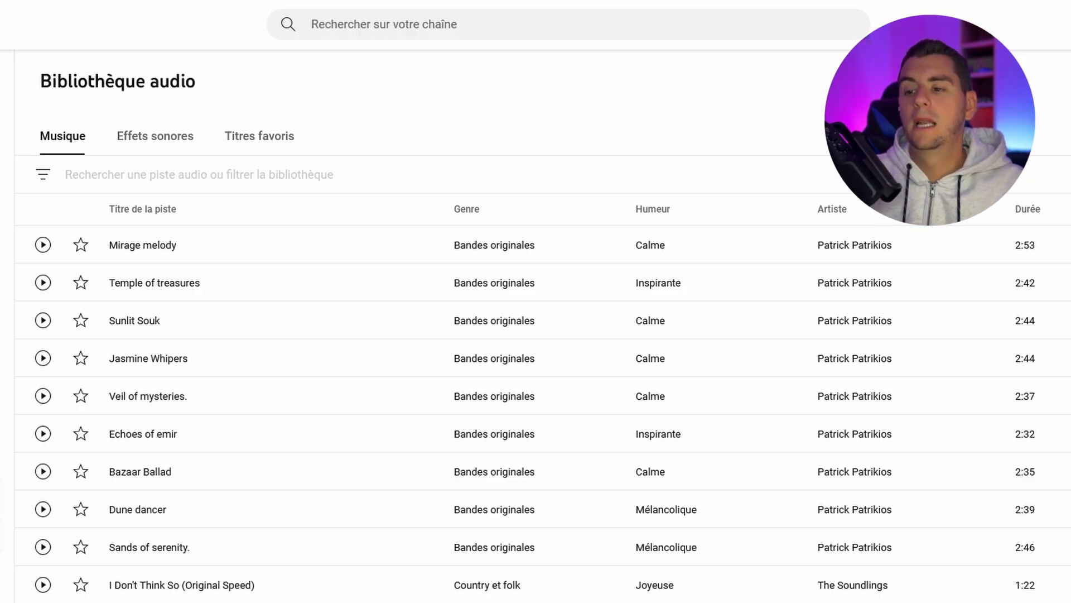
pyautogui.click(134, 174)
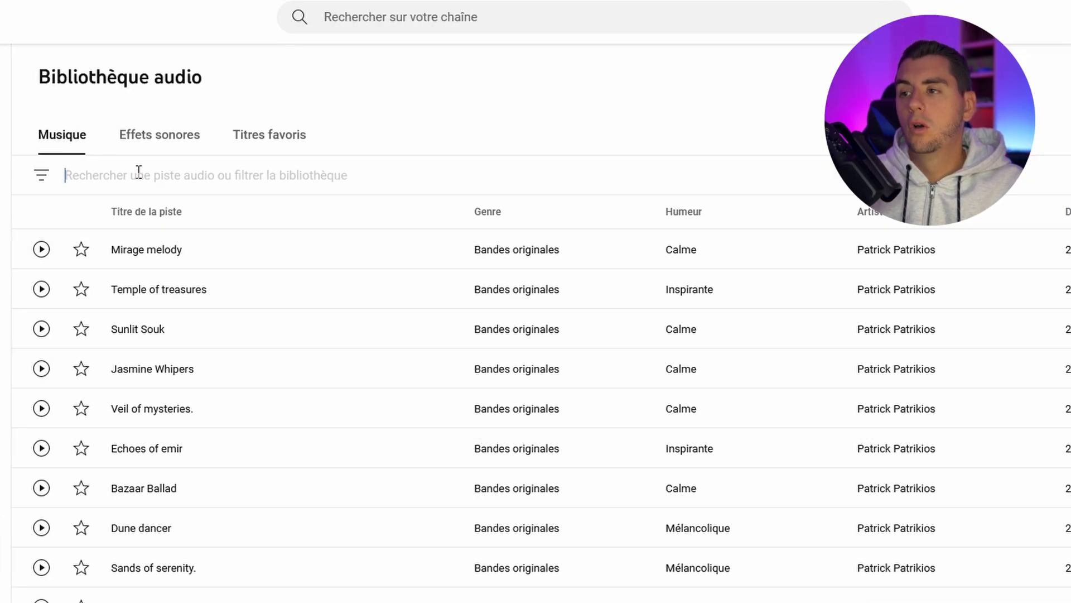
pyautogui.write('forest')
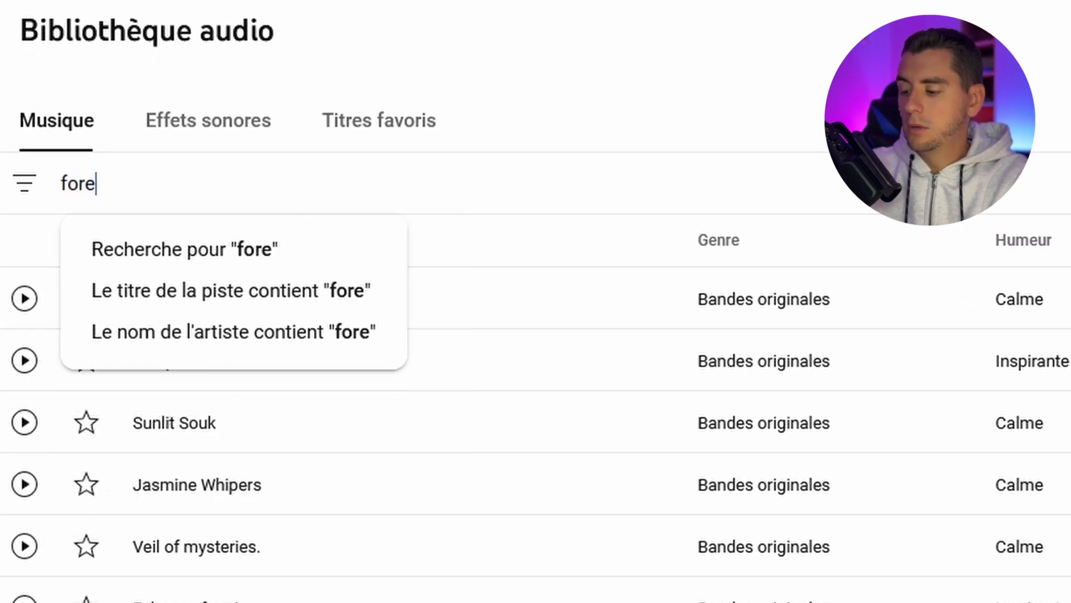
pyautogui.press('Return')
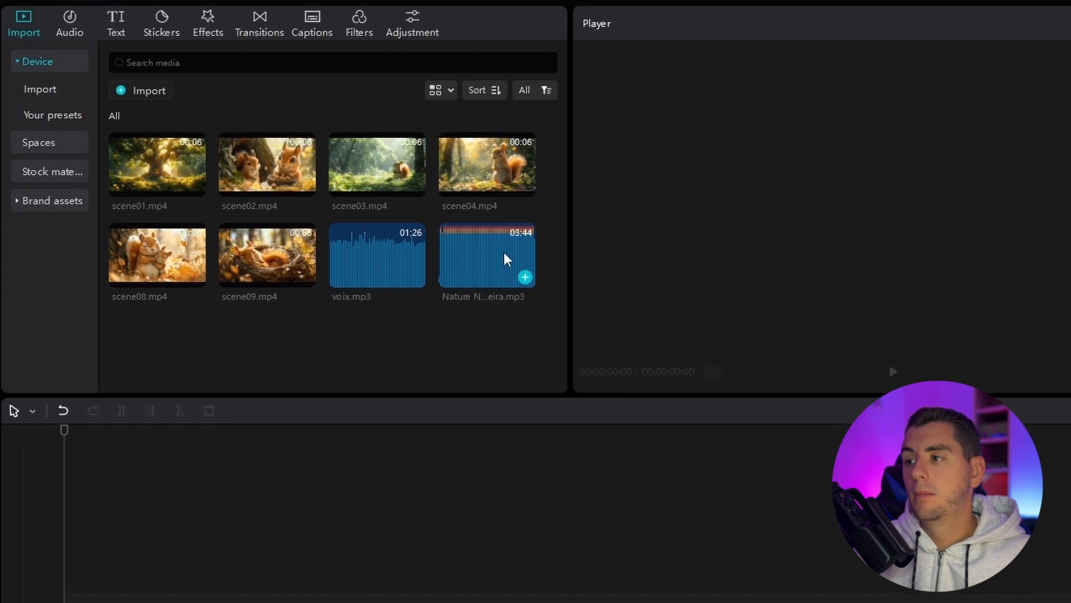
# Step: In CapCut, place the Nature Nurture music and voix.mp3 on separate audio tracks at the start of the timeline
pyautogui.moveTo(493, 258); pyautogui.dragTo(476, 404)
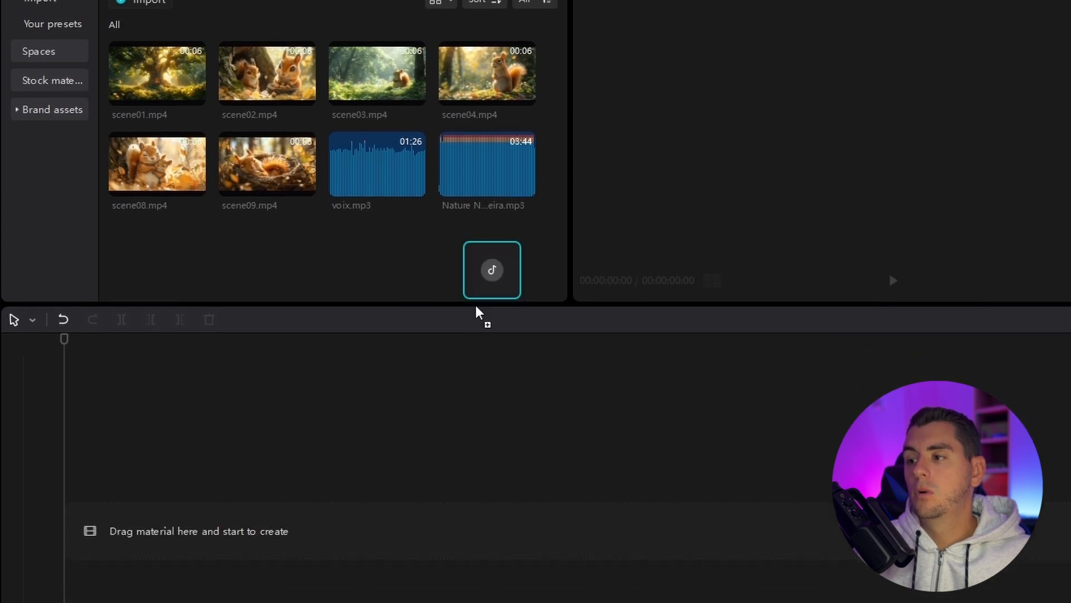
pyautogui.moveTo(478, 312); pyautogui.dragTo(296, 566)
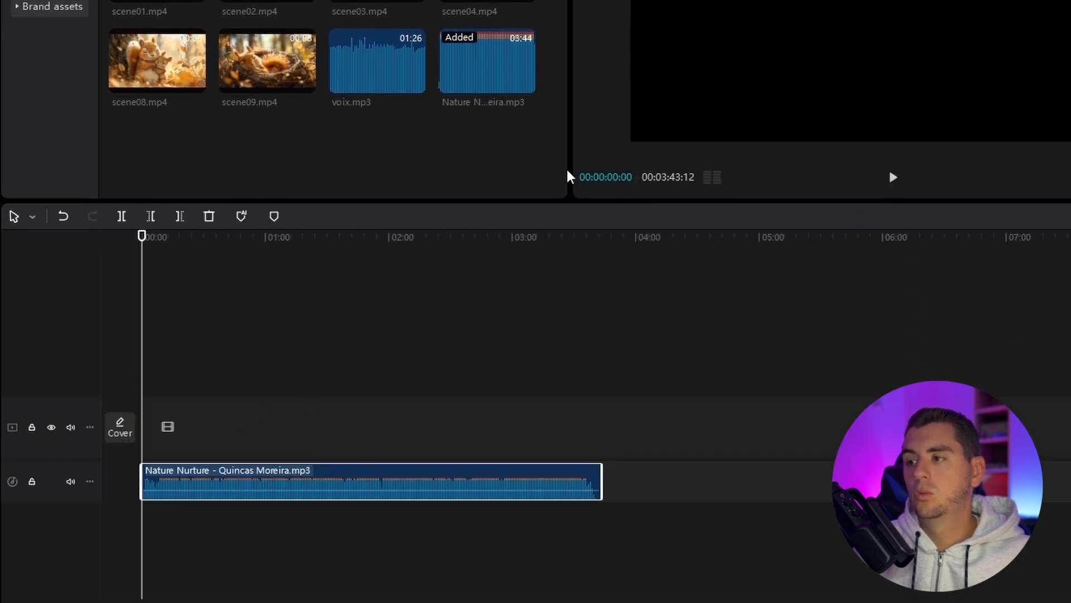
pyautogui.moveTo(234, 427); pyautogui.dragTo(217, 478)
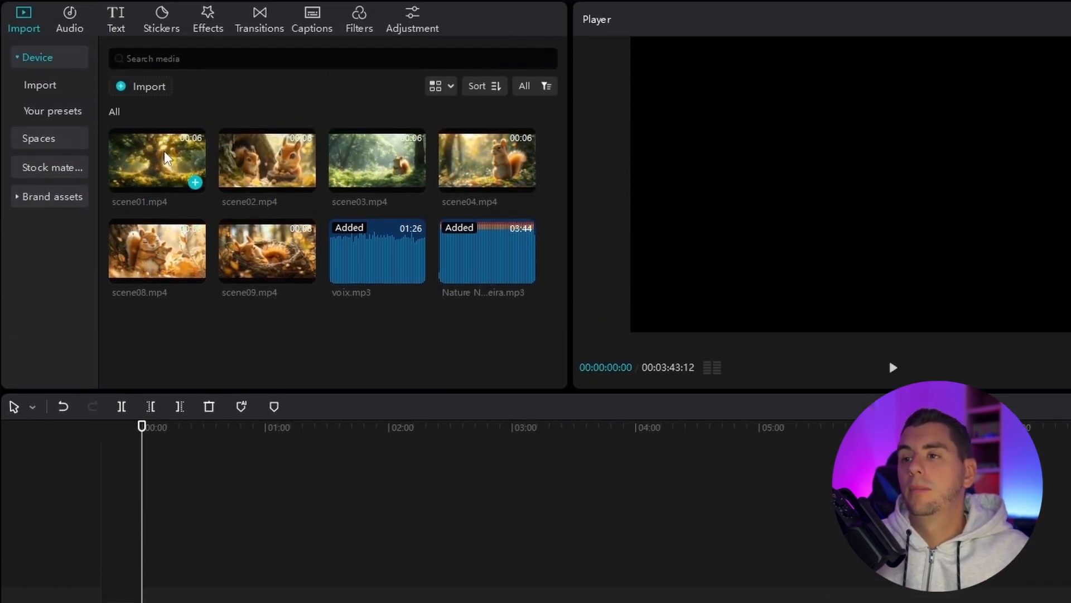
# Step: Add scene01.mp4 at the start of the video track and trim its end to about 2.3 s
pyautogui.moveTo(167, 156); pyautogui.dragTo(156, 519)
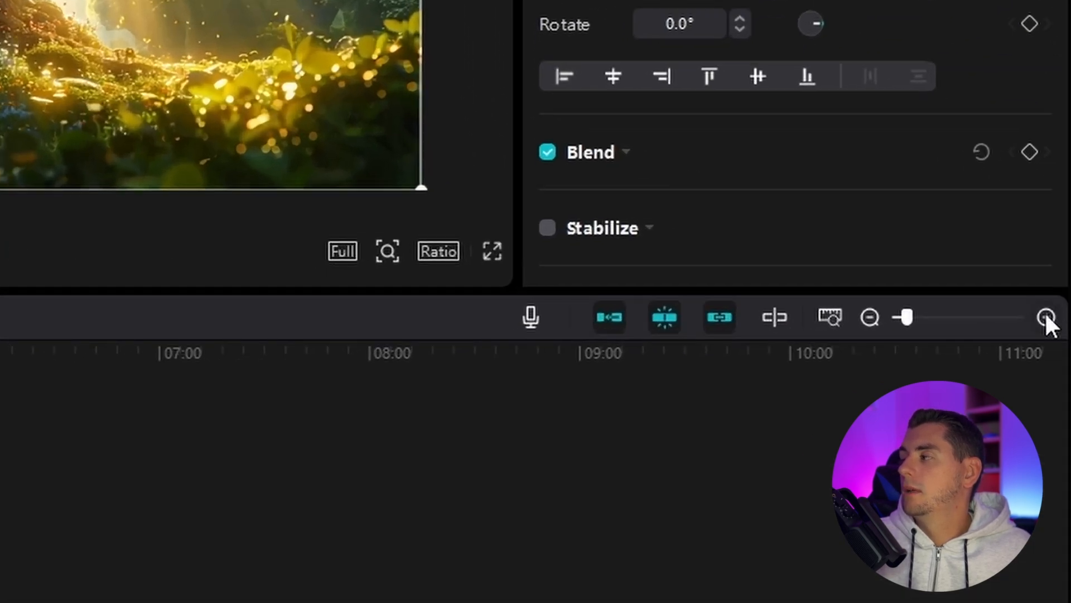
pyautogui.click(1069, 320)
pyautogui.click(1046, 316)
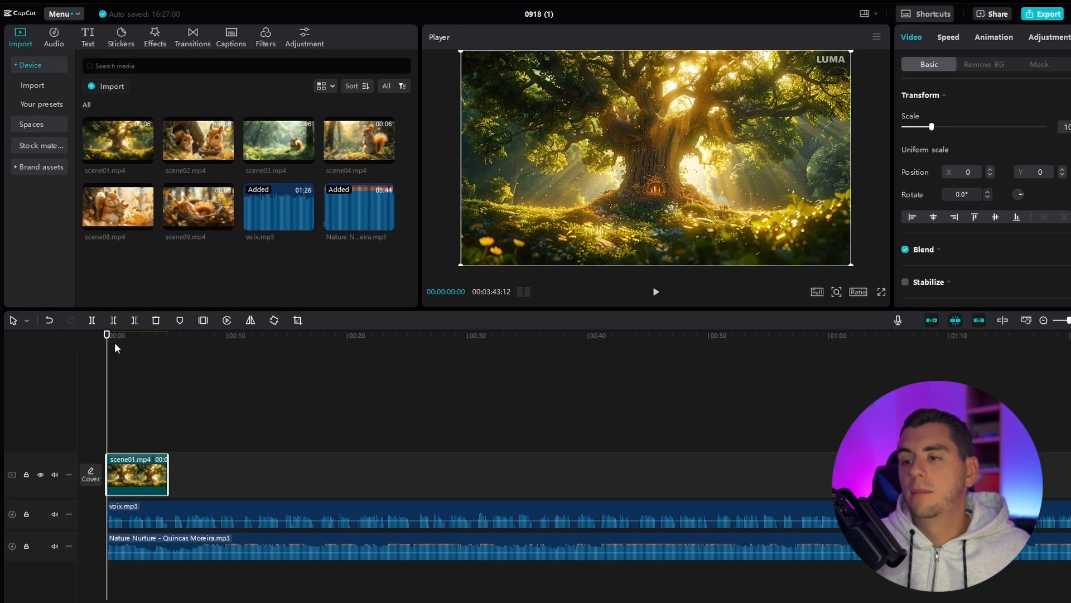
pyautogui.click(116, 335)
pyautogui.moveTo(116, 335)
pyautogui.mouseDown()
pyautogui.moveTo(137, 334)
pyautogui.moveTo(124, 341)
pyautogui.mouseUp()
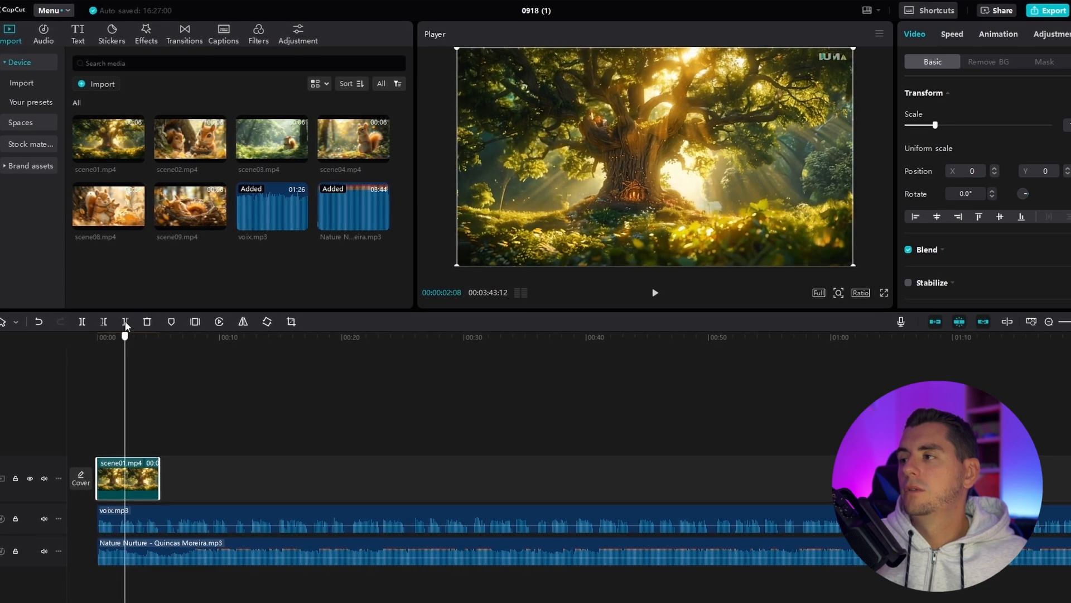
pyautogui.moveTo(156, 471); pyautogui.dragTo(123, 471)
# Step: Slow the trimmed scene01.mp4 clip to a speed of 0.8x
pyautogui.moveTo(113, 342); pyautogui.dragTo(102, 339)
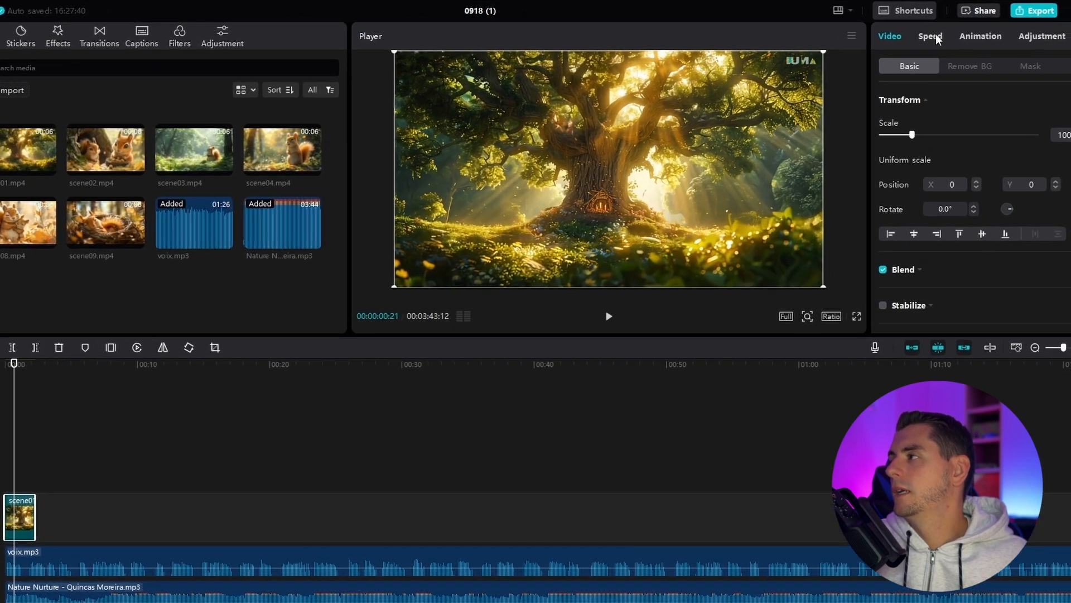
pyautogui.click(952, 34)
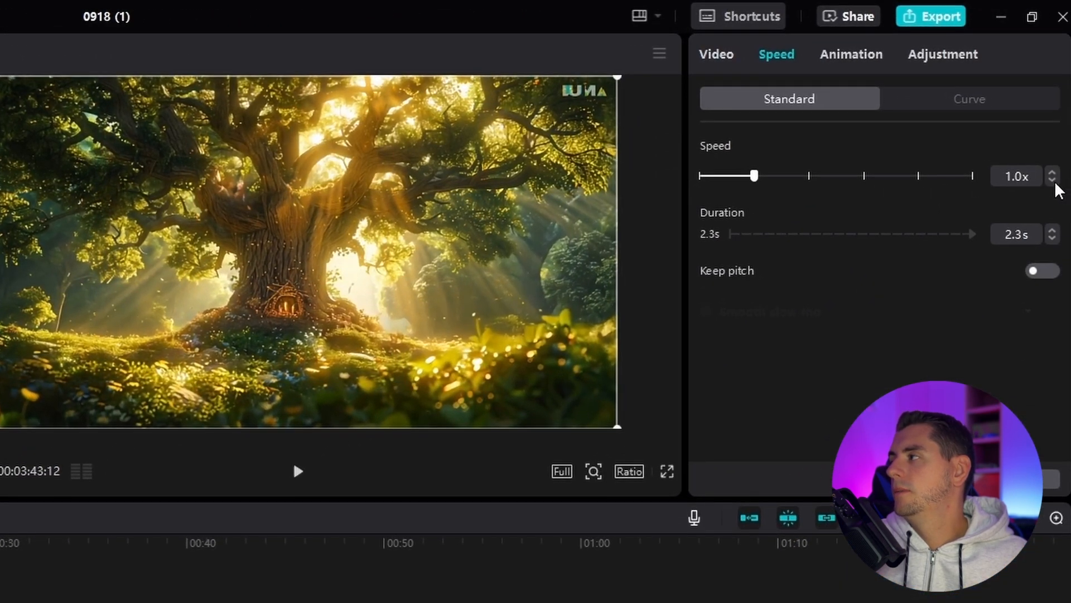
pyautogui.click(1052, 181)
pyautogui.click(1052, 181)
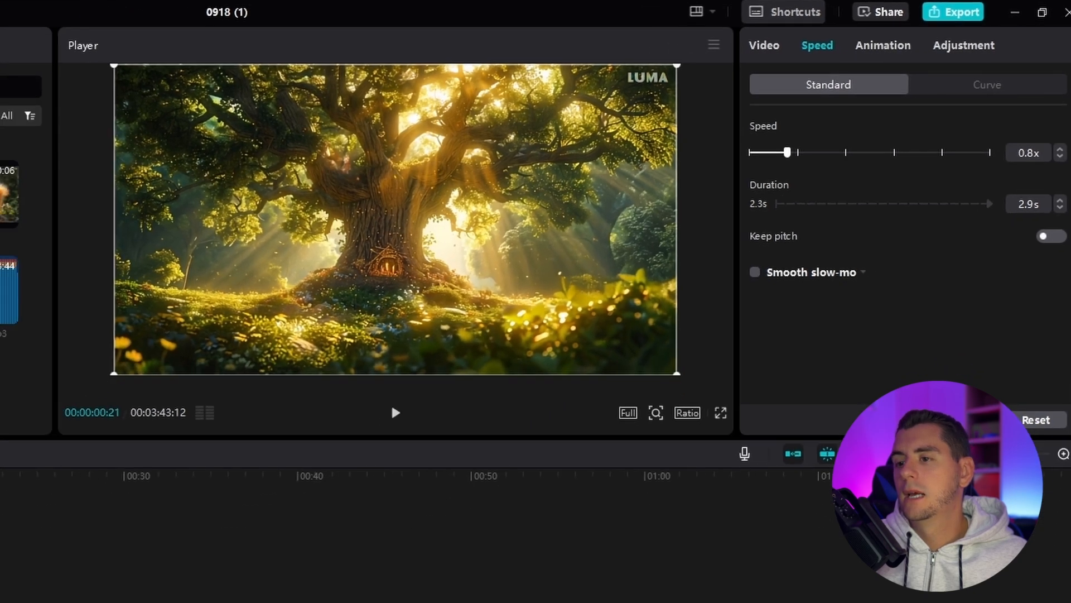
# Step: Place the slowed scene01.mp4 clip directly after scene02.mp4 on the video track and check the sequence
pyautogui.moveTo(50, 339); pyautogui.dragTo(35, 337)
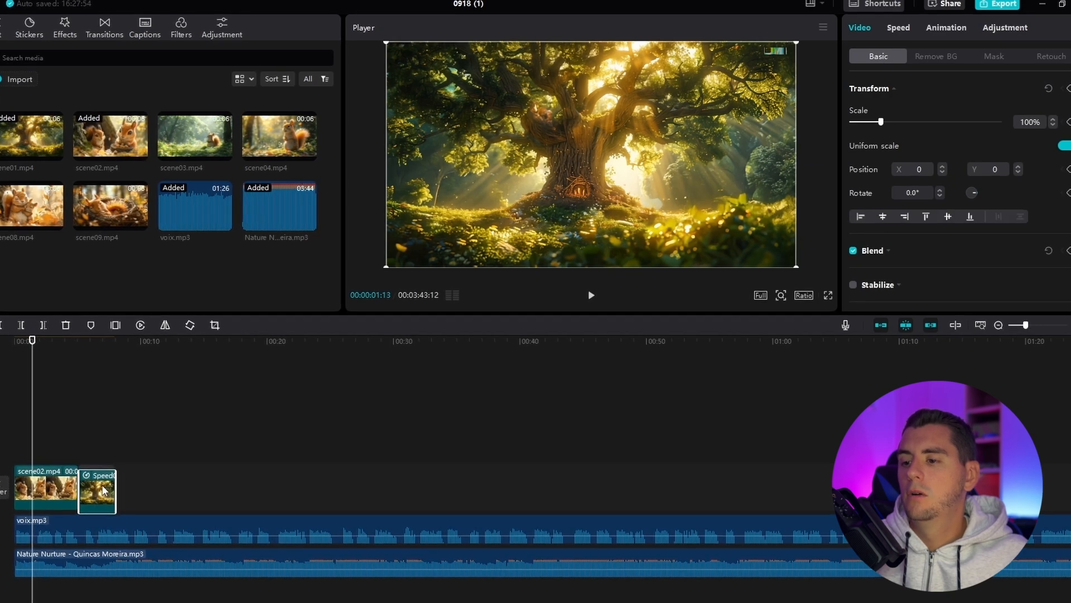
pyautogui.click(102, 483)
pyautogui.moveTo(32, 341); pyautogui.dragTo(91, 344)
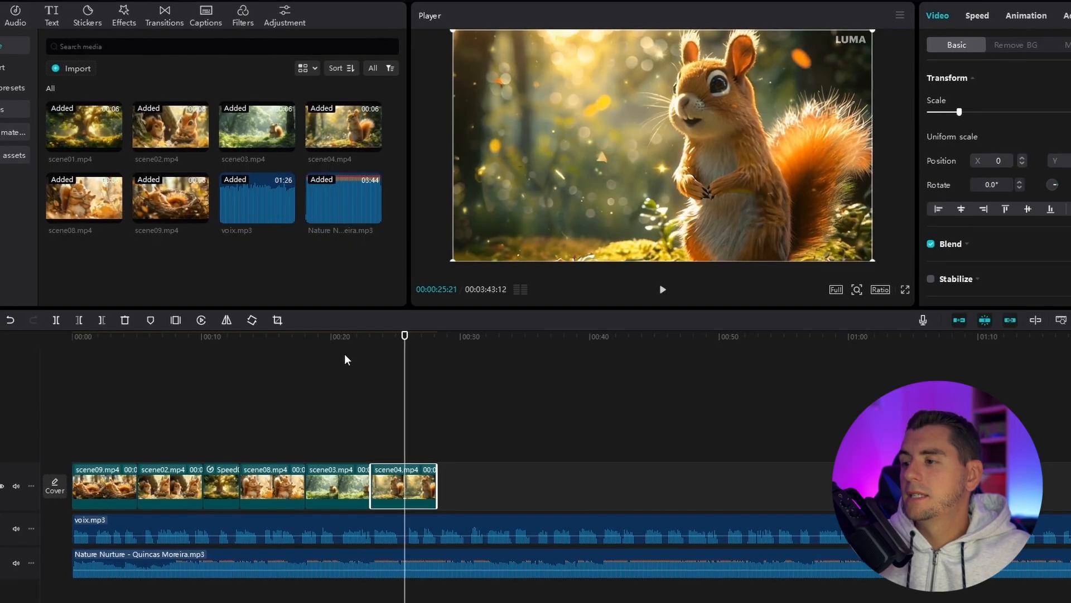
# Step: Mirror the scene04.mp4 clip at the end of the video track
pyautogui.click(344, 341)
pyautogui.moveTo(344, 342); pyautogui.dragTo(404, 338)
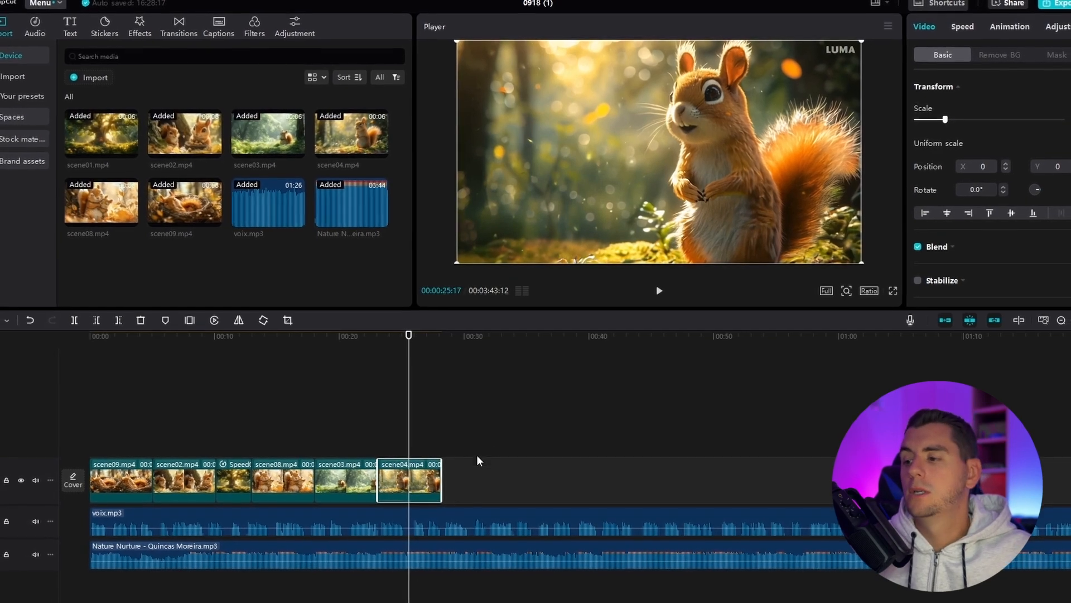
pyautogui.rightClick(422, 476)
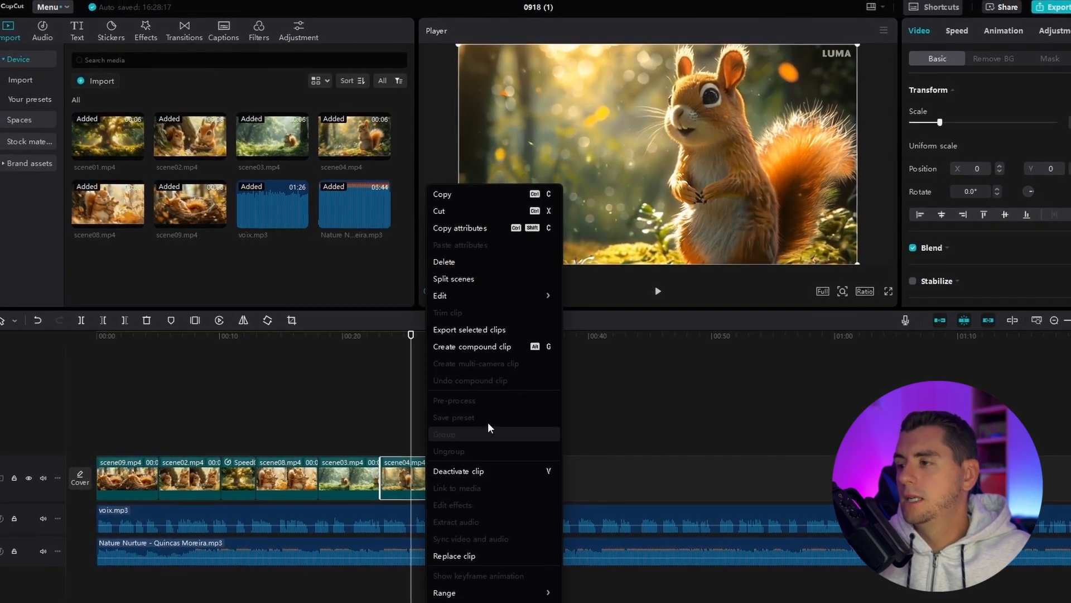
pyautogui.moveTo(539, 298)
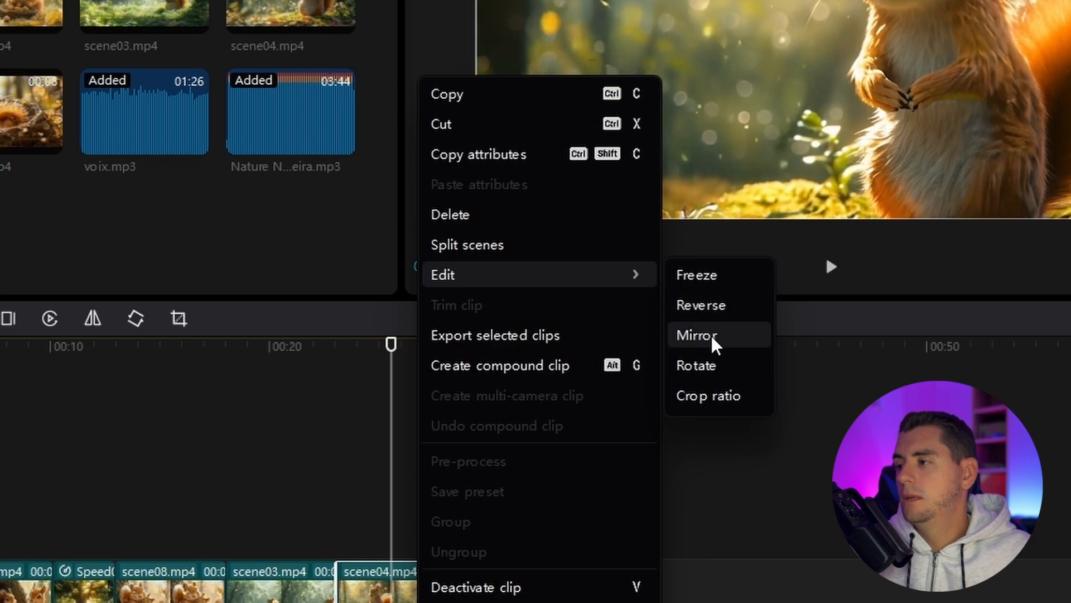
pyautogui.click(709, 335)
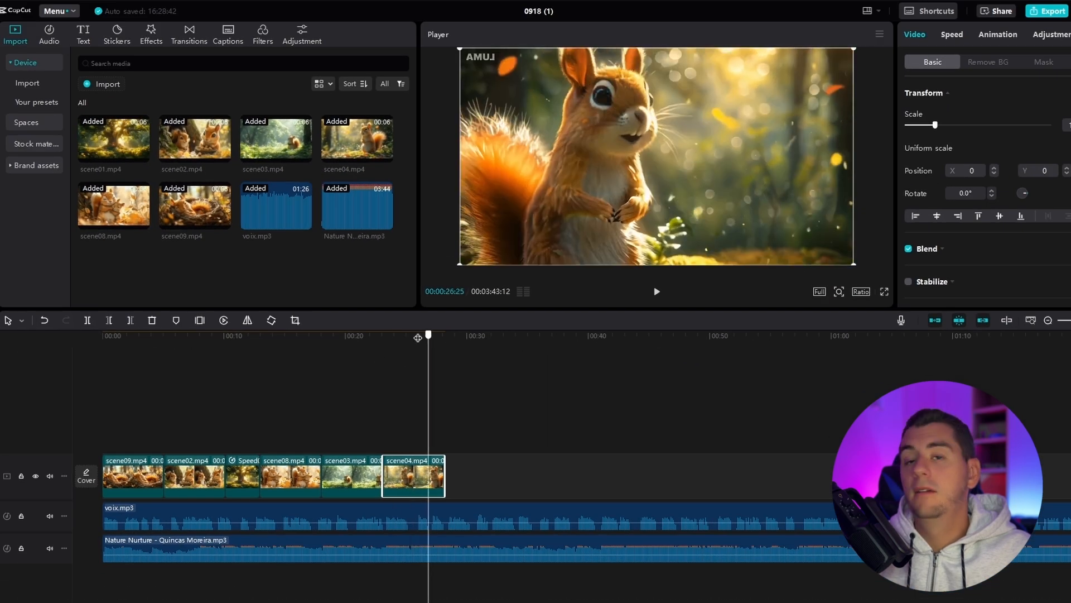
pyautogui.click(417, 336)
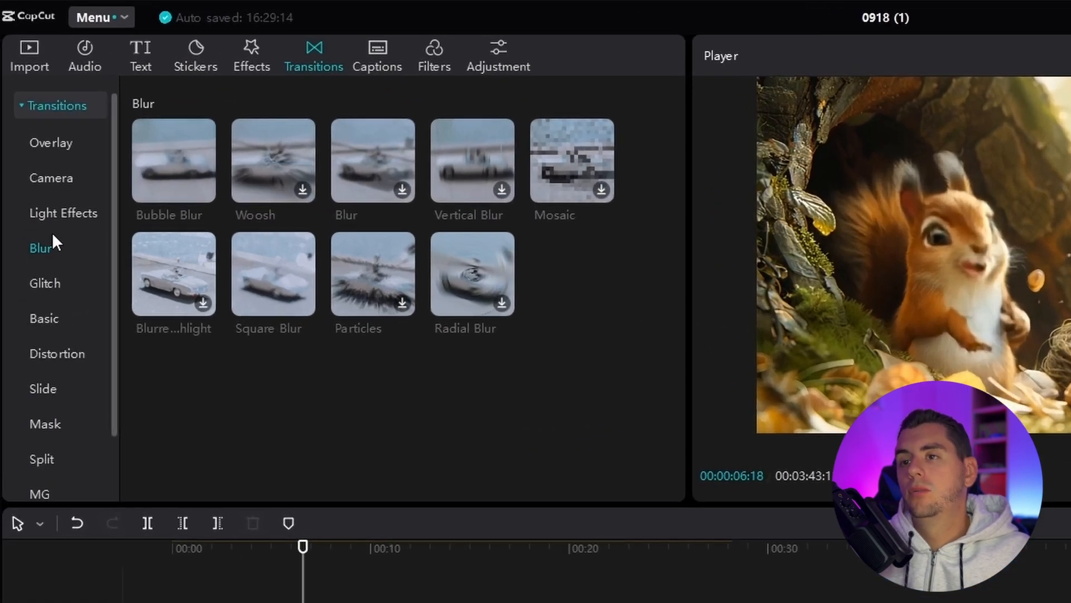
# Step: Add the Bubble Blur transition between scene09.mp4 and scene02.mp4
pyautogui.scroll(-1, 52, 233)
pyautogui.scroll(1, 52, 233)
pyautogui.moveTo(176, 176)
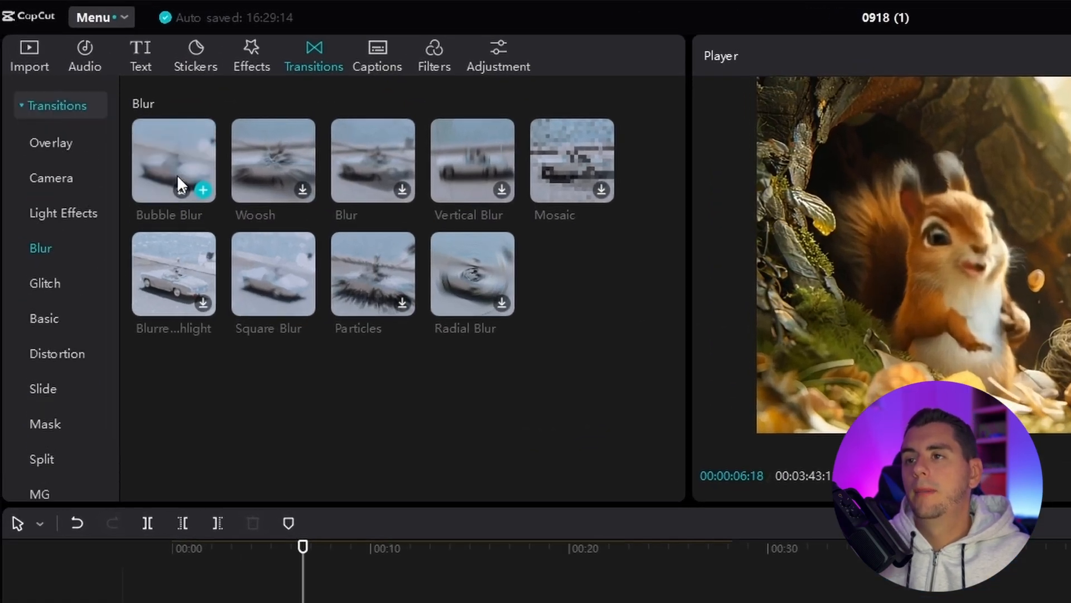
pyautogui.moveTo(174, 154); pyautogui.dragTo(264, 399)
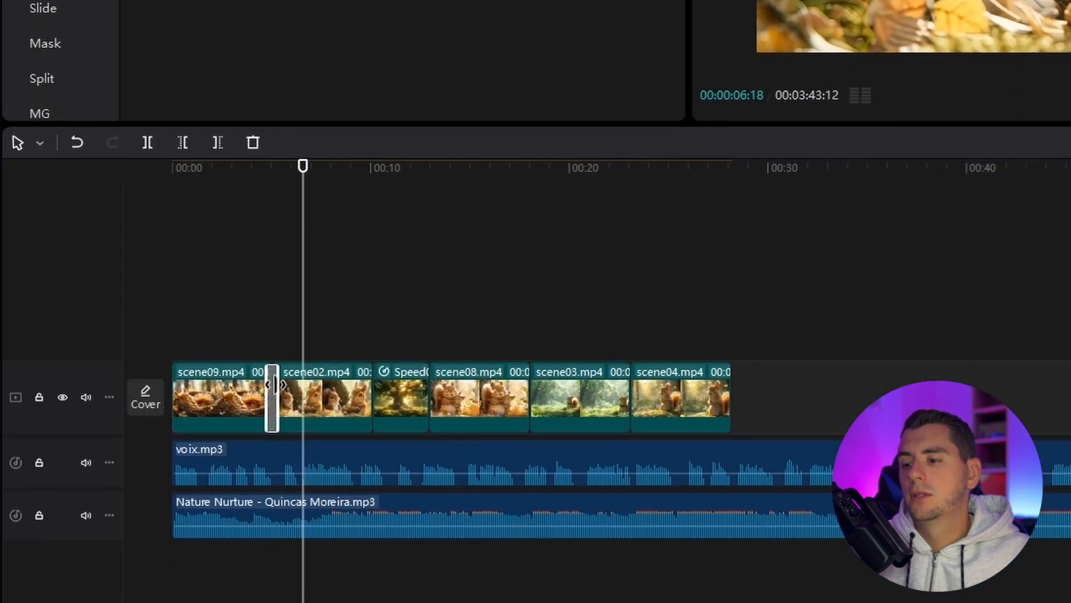
# Step: Add a transition from the Camera category between scene02.mp4 and the slowed scene01.mp4 clip, and play it back
pyautogui.click(51, 104)
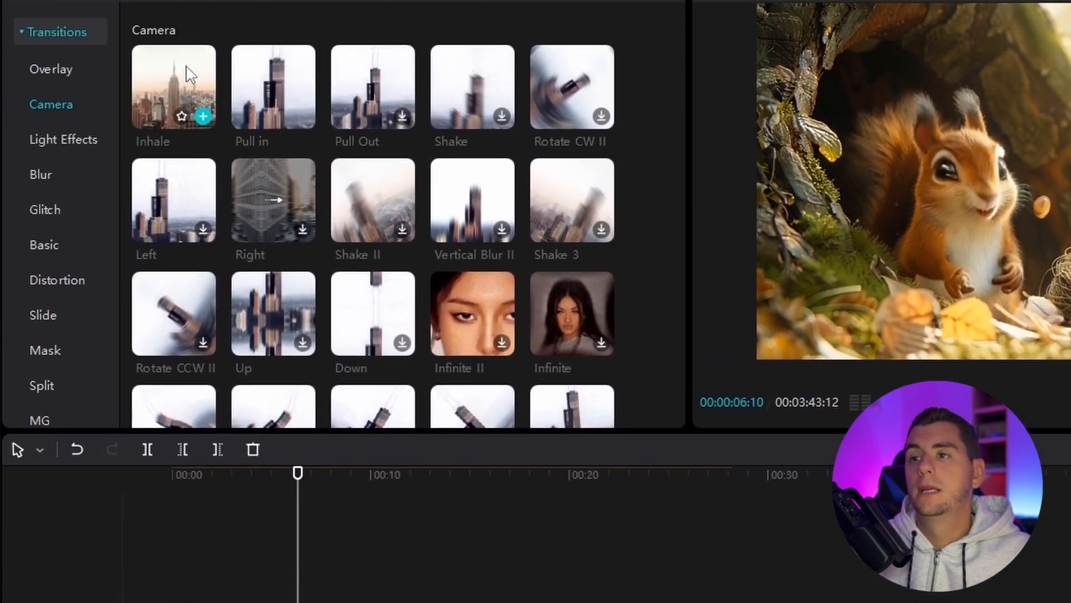
pyautogui.moveTo(190, 76); pyautogui.dragTo(368, 396)
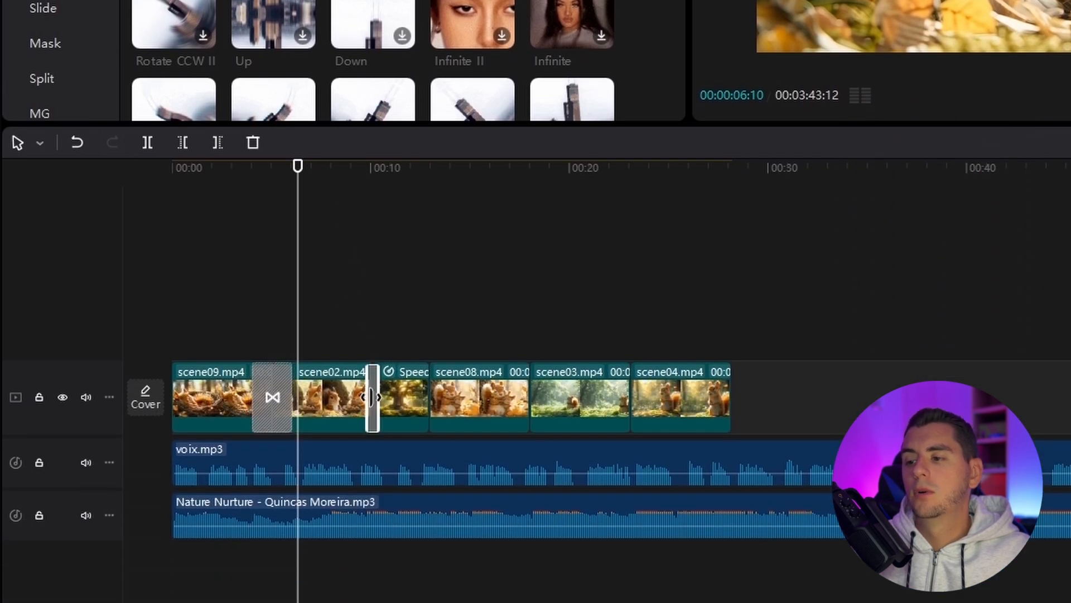
pyautogui.click(353, 166)
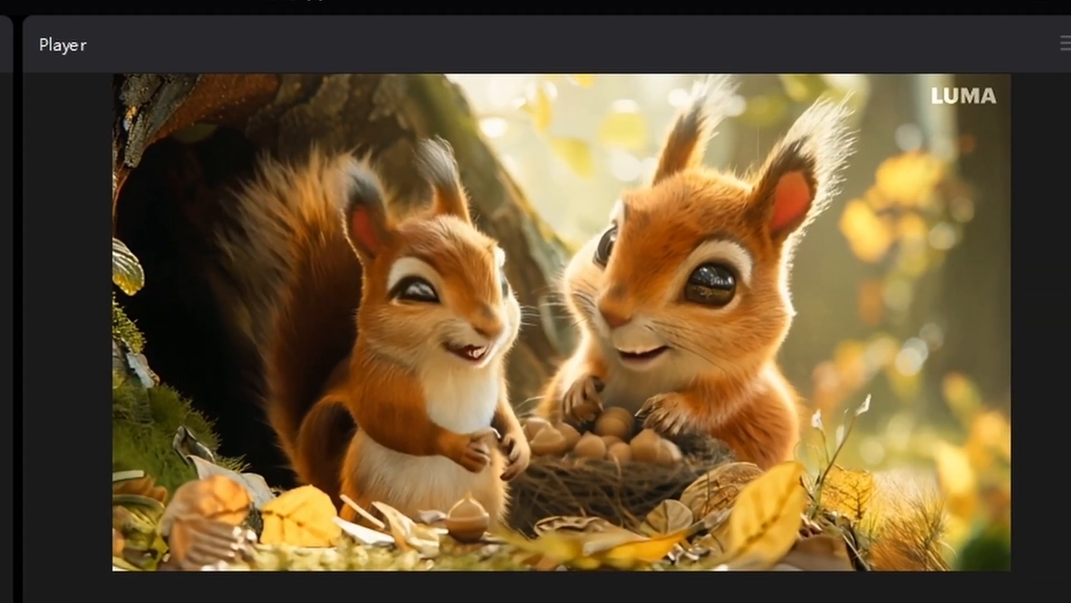
pyautogui.press('space')
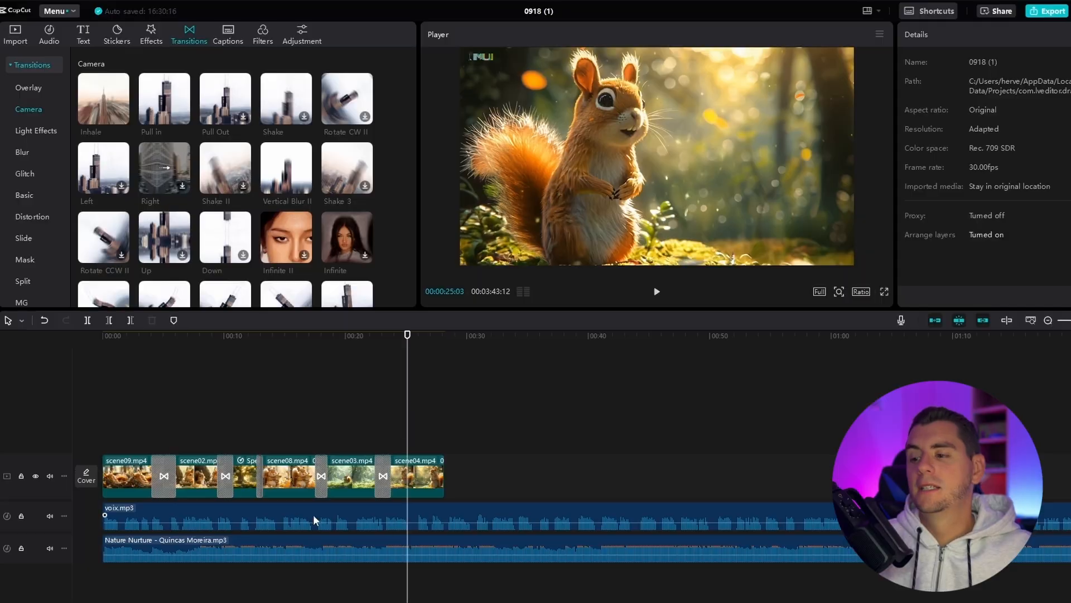
# Step: Lower the volume of the Nature Nurture music track and raise the volume of the voix.mp3 voice-over
pyautogui.click(461, 550)
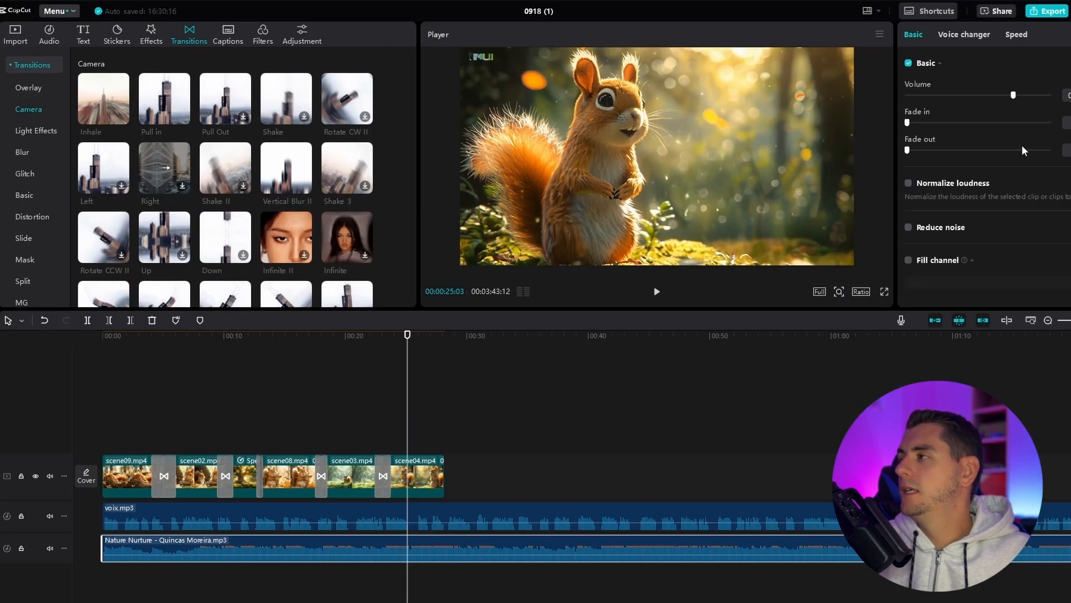
pyautogui.moveTo(1002, 95); pyautogui.dragTo(988, 96)
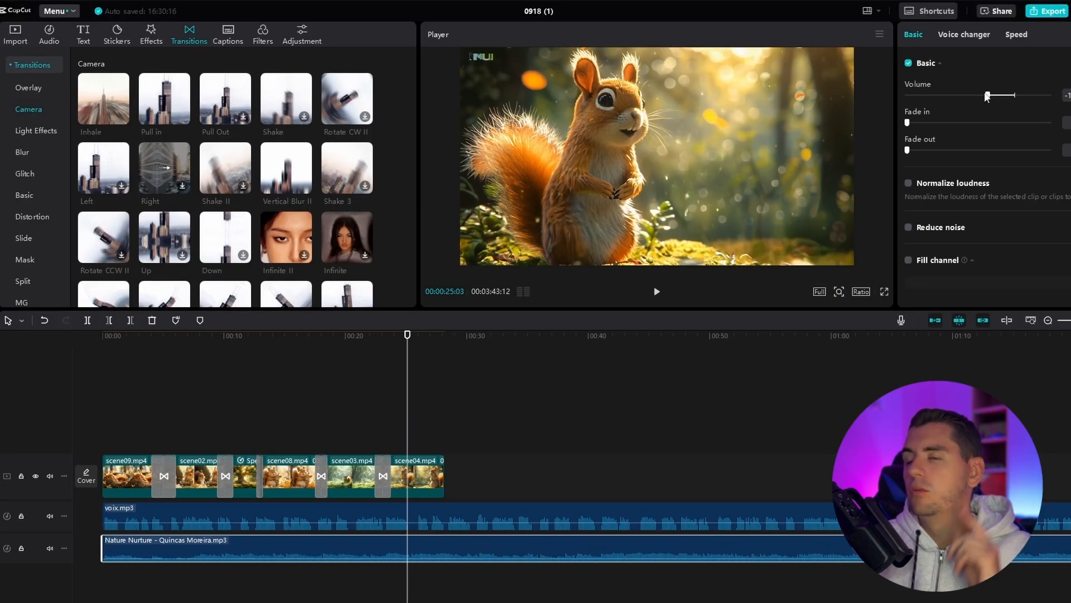
pyautogui.click(530, 512)
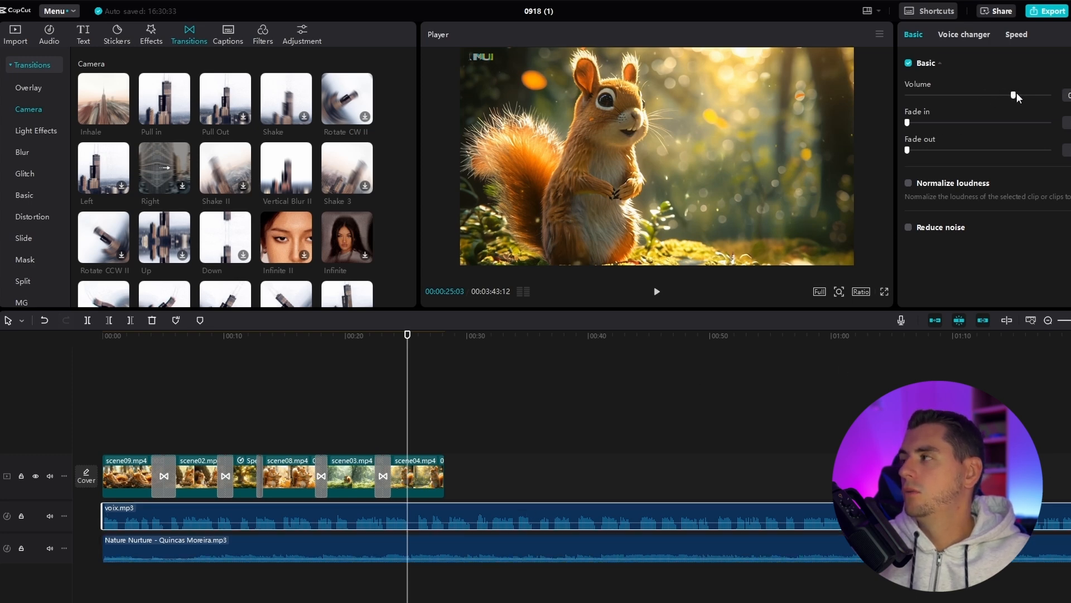
pyautogui.moveTo(1015, 95); pyautogui.dragTo(1032, 90)
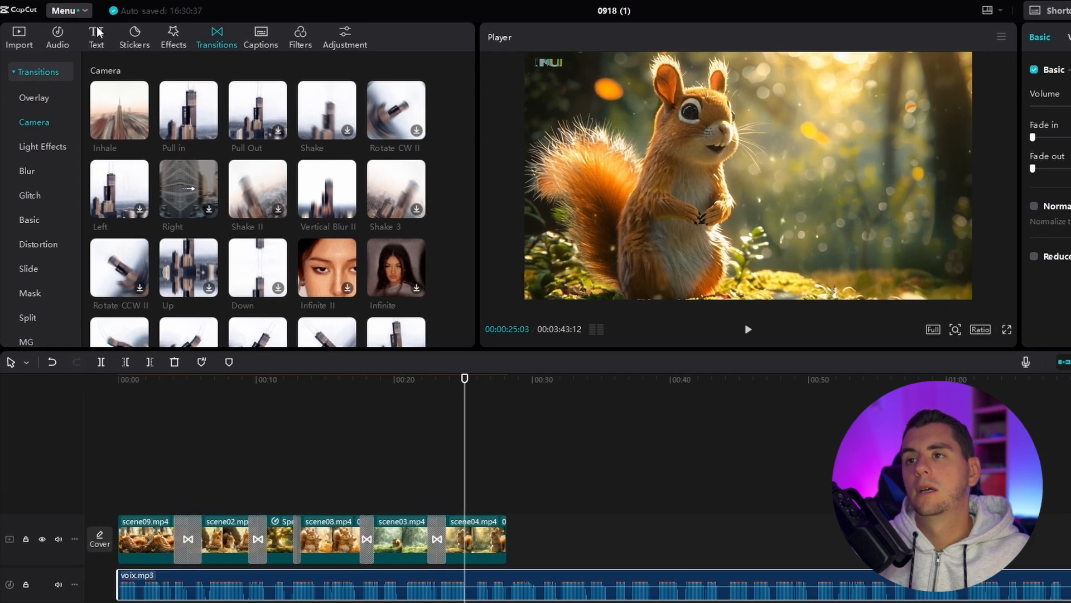
# Step: Generate automatic captions for the video with French as the spoken language
pyautogui.click(84, 32)
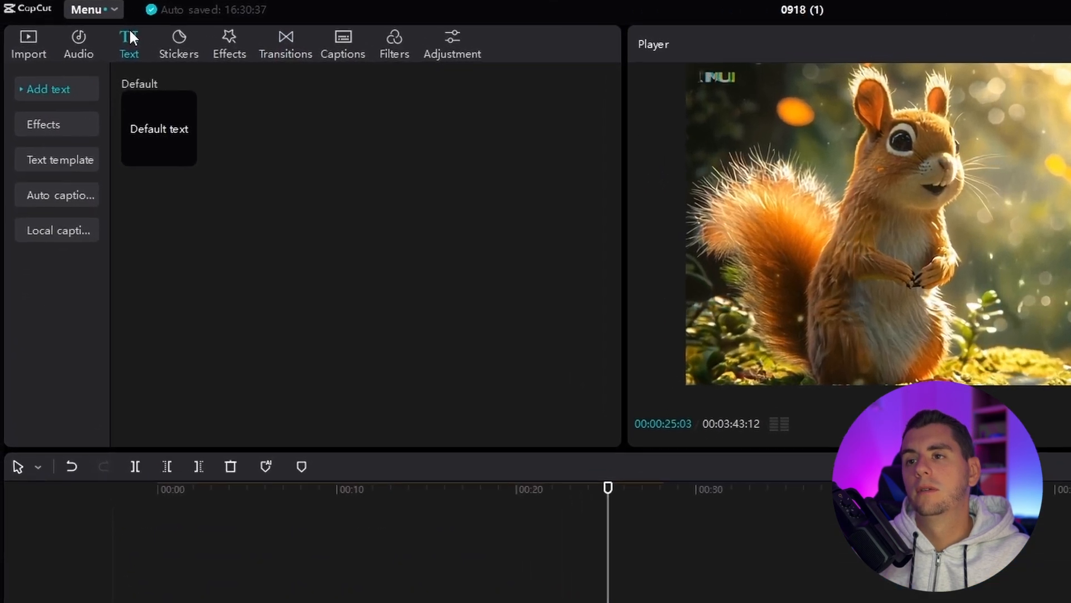
pyautogui.click(65, 200)
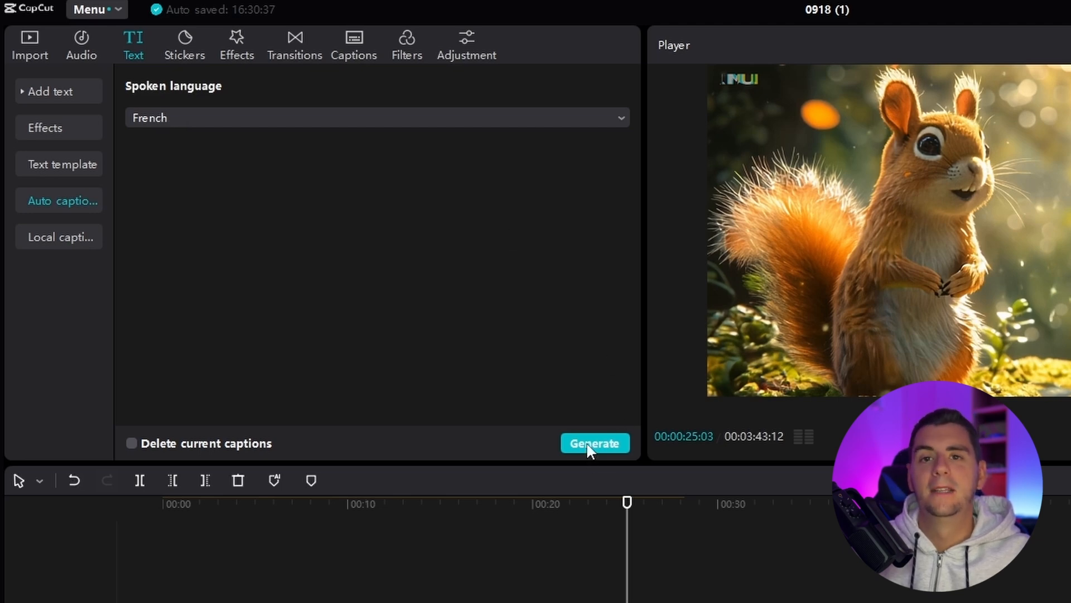
pyautogui.click(590, 444)
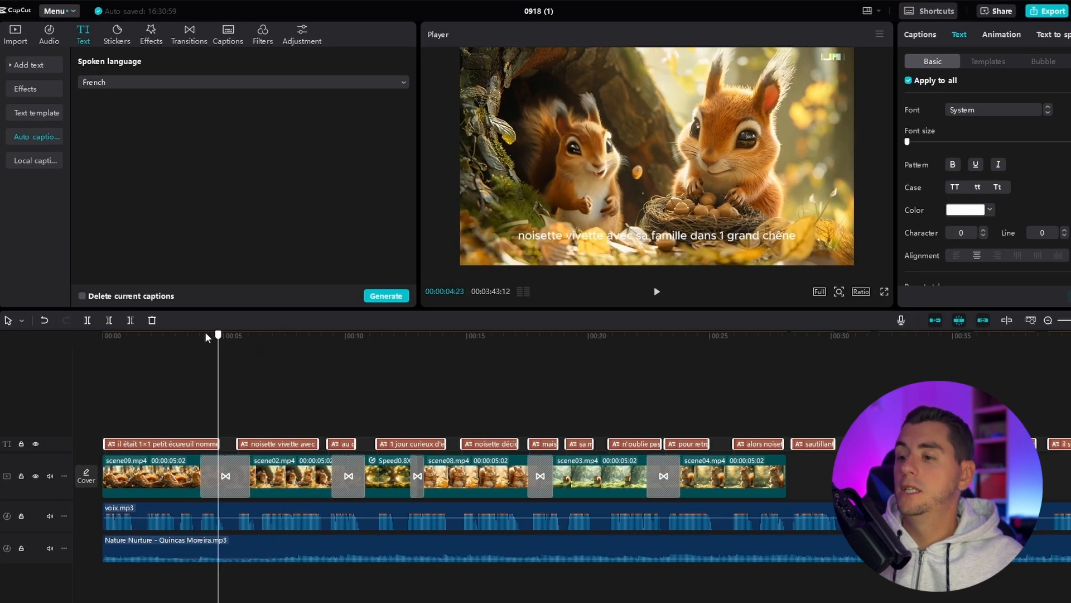
# Step: Correct the first caption by replacing "1×1" with "une fois un" so it reads "il était une fois un petit écureuil nommé noisette"
pyautogui.click(194, 336)
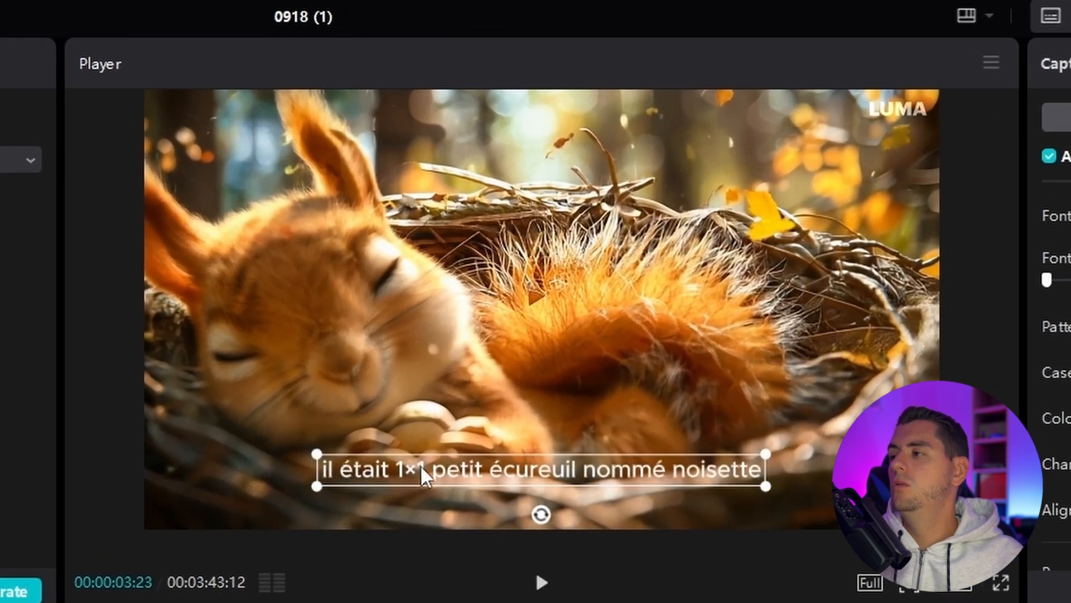
pyautogui.doubleClick(386, 467)
pyautogui.doubleClick(417, 472)
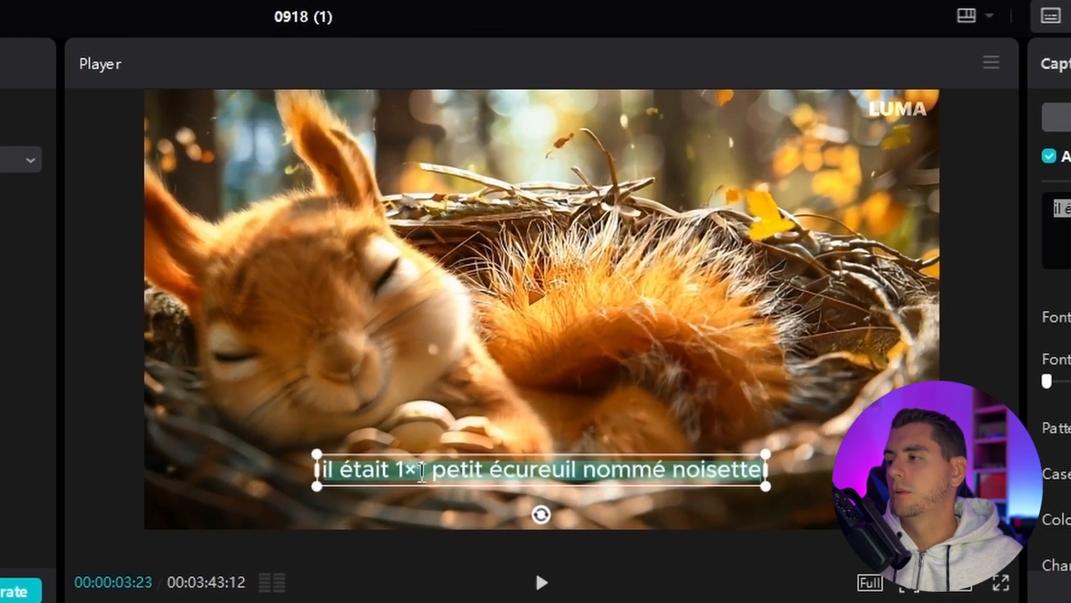
pyautogui.click(425, 470)
pyautogui.press('BackSpace')
pyautogui.press('BackSpace')
pyautogui.press('BackSpace')
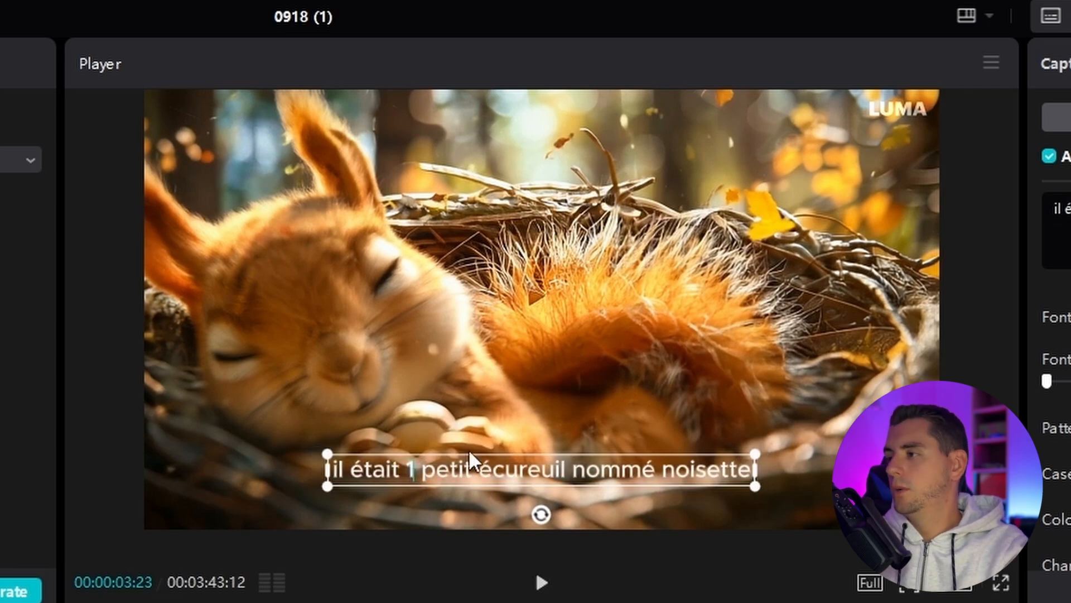
pyautogui.write('une fois un')
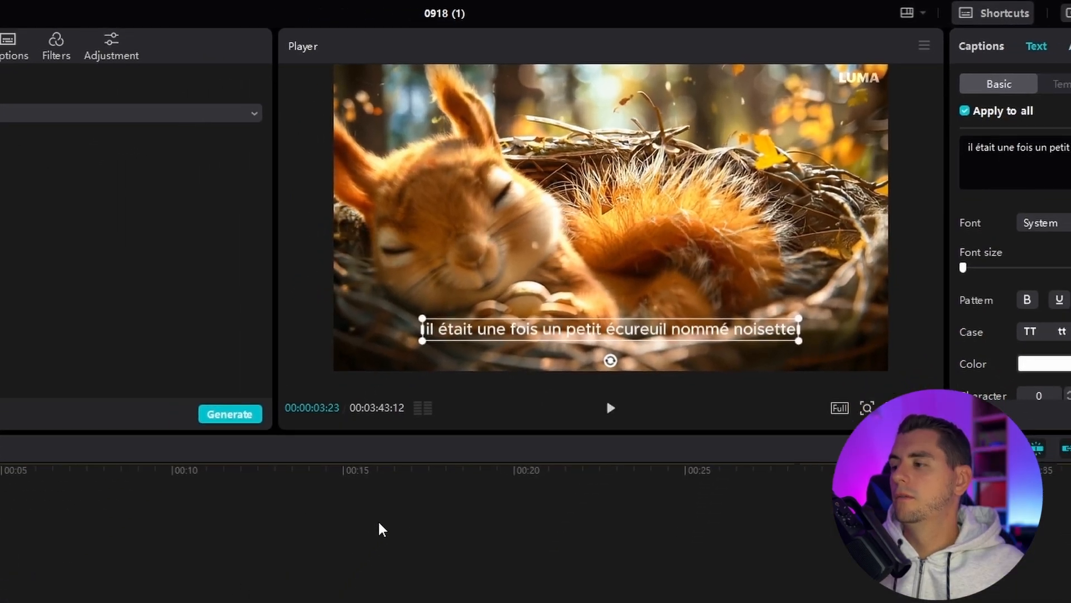
pyautogui.click(382, 529)
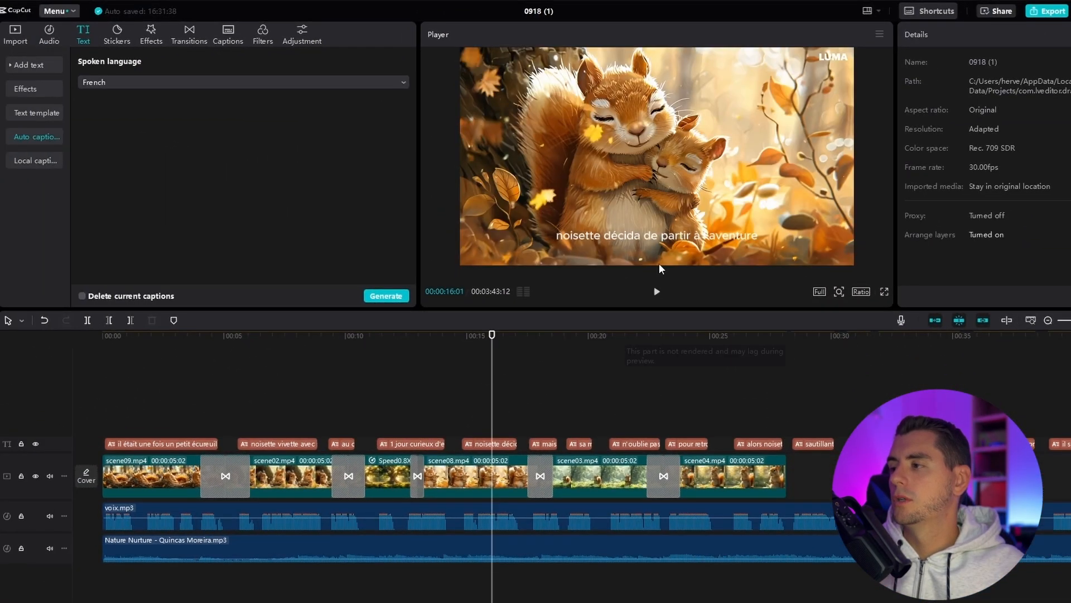
# Step: Select the caption "noisette décida de partir à l'aventure" and examine the full set of preset text styles
pyautogui.click(641, 236)
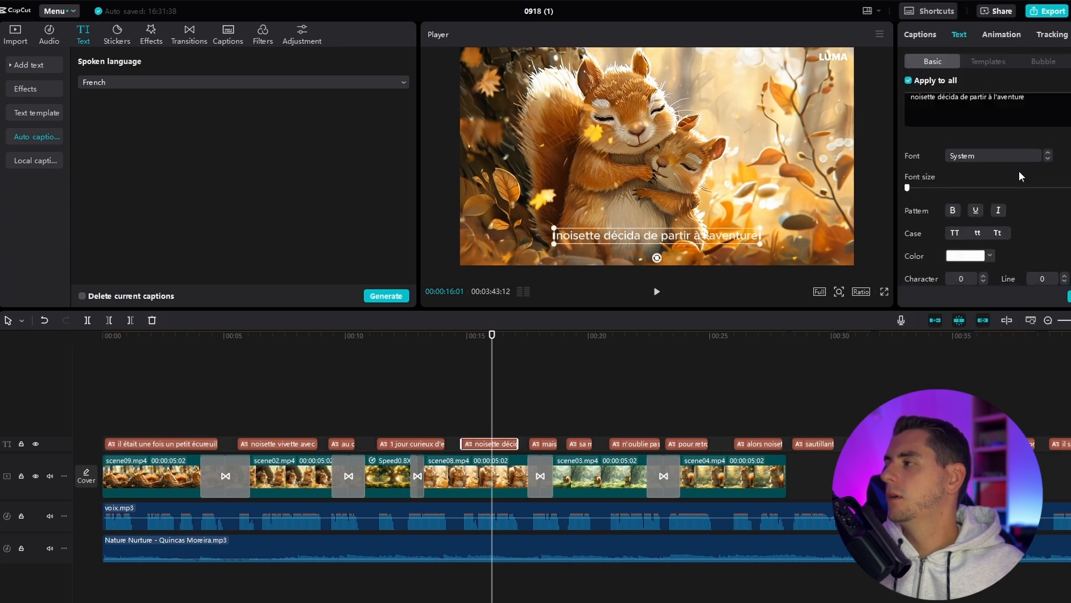
pyautogui.scroll(-5, 1023, 175)
pyautogui.scroll(-3, 912, 263)
pyautogui.scroll(6, 904, 268)
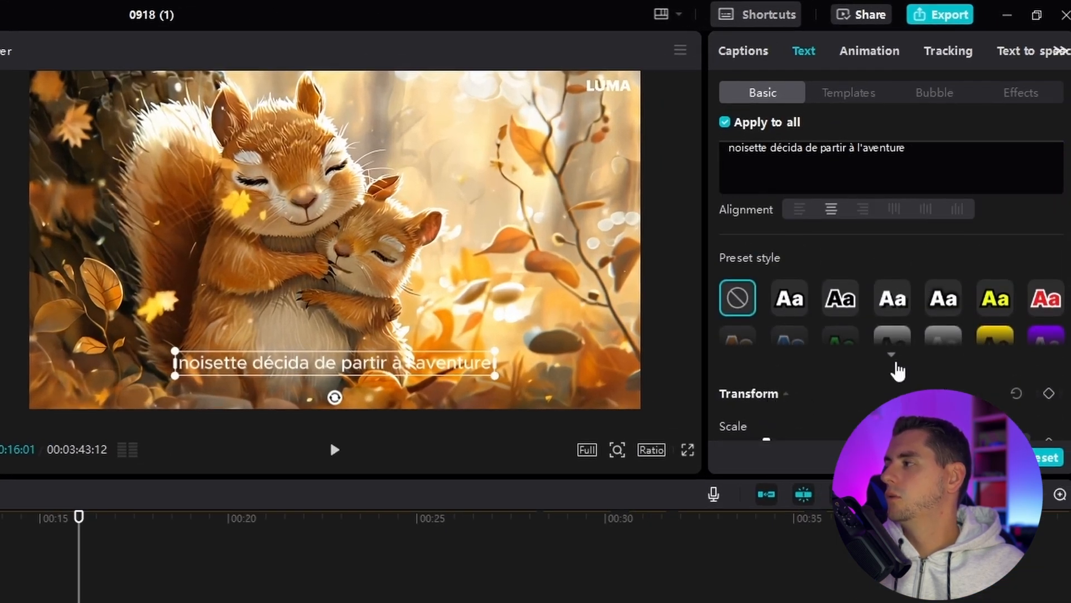
pyautogui.click(893, 360)
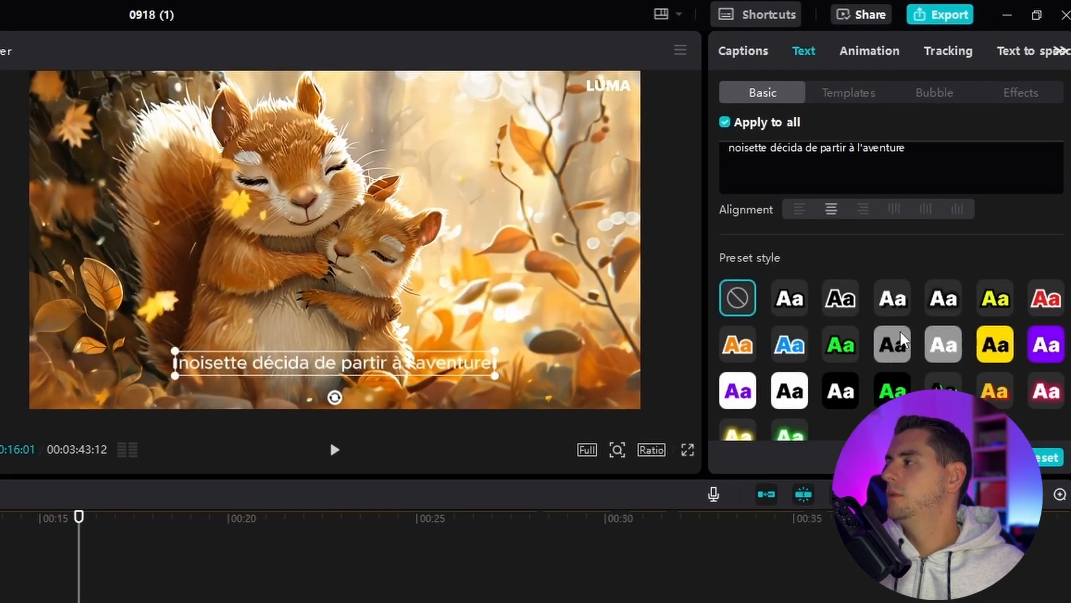
pyautogui.scroll(-1, 904, 333)
pyautogui.scroll(3, 913, 239)
pyautogui.scroll(-2, 858, 338)
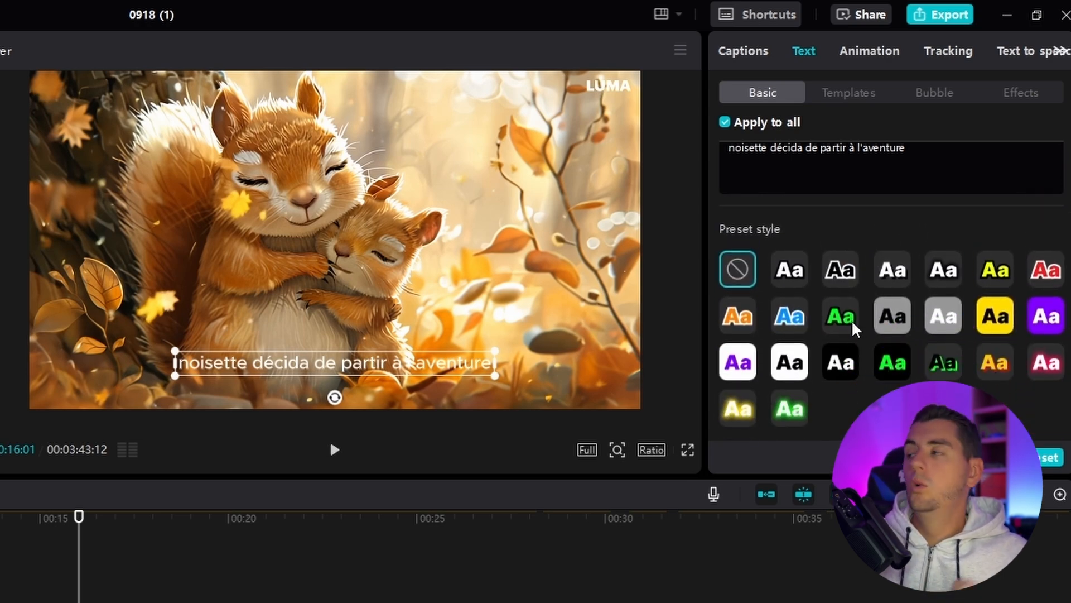
# Step: Apply a thin italic "The quick brown fox" text template to all captions
pyautogui.click(837, 98)
pyautogui.scroll(-3, 874, 256)
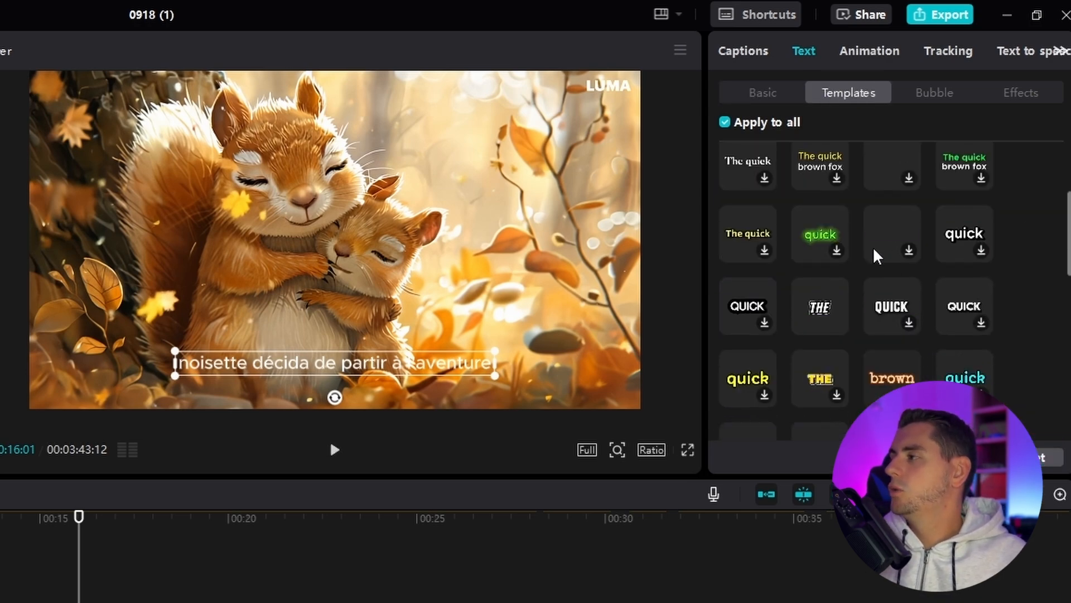
pyautogui.scroll(-2, 865, 320)
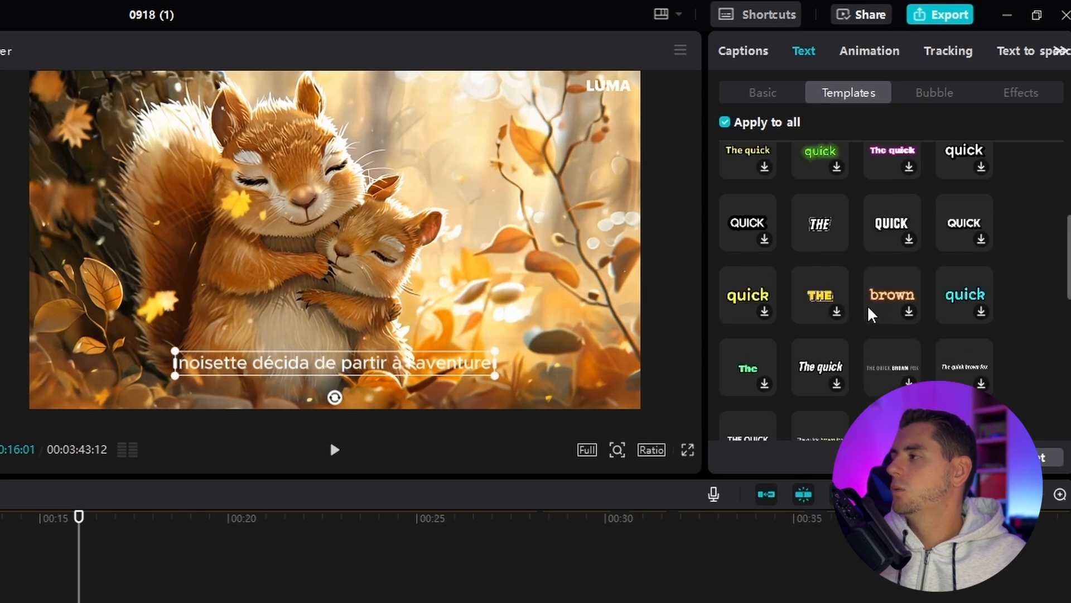
pyautogui.scroll(-2, 872, 315)
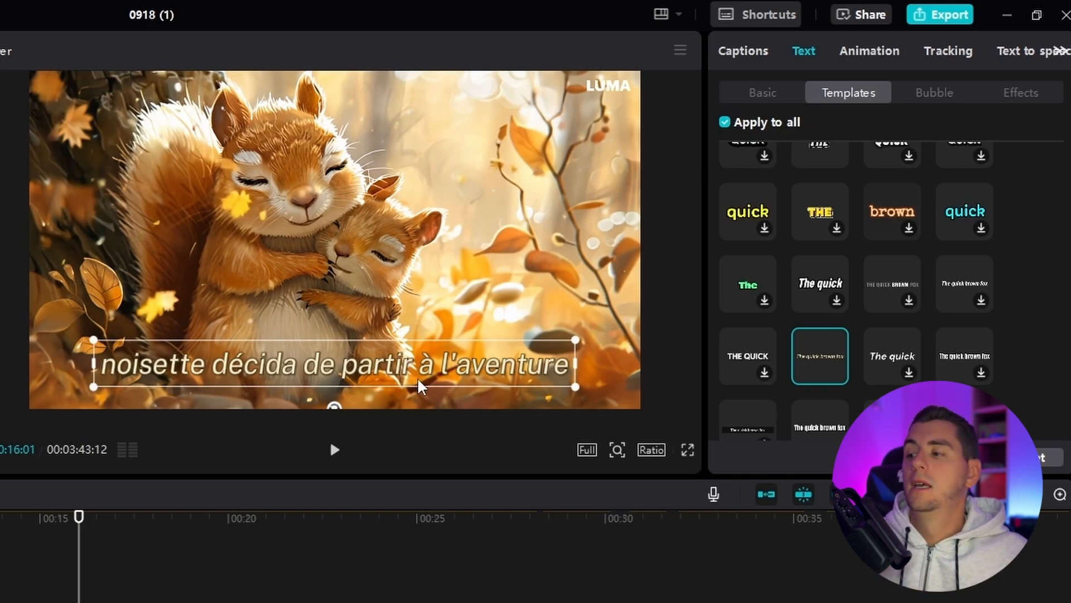
# Step: Widen the text box of the caption "n'oublie pas de laisser des noisettes derrière toi" on both sides, almost to the frame edges
pyautogui.moveTo(0, 531); pyautogui.dragTo(304, 536)
pyautogui.click(318, 382)
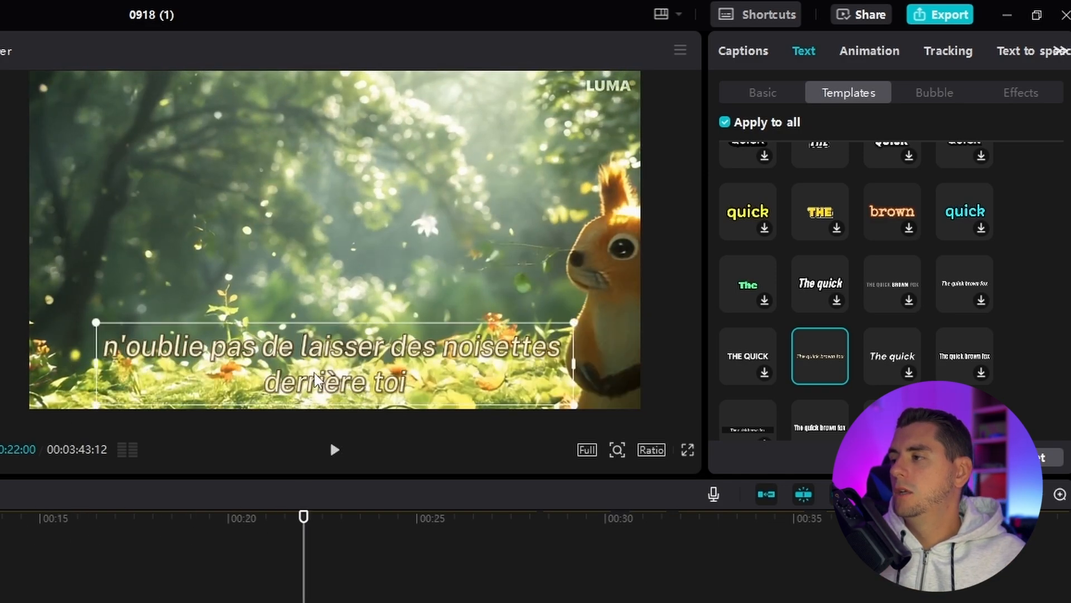
pyautogui.doubleClick(401, 359)
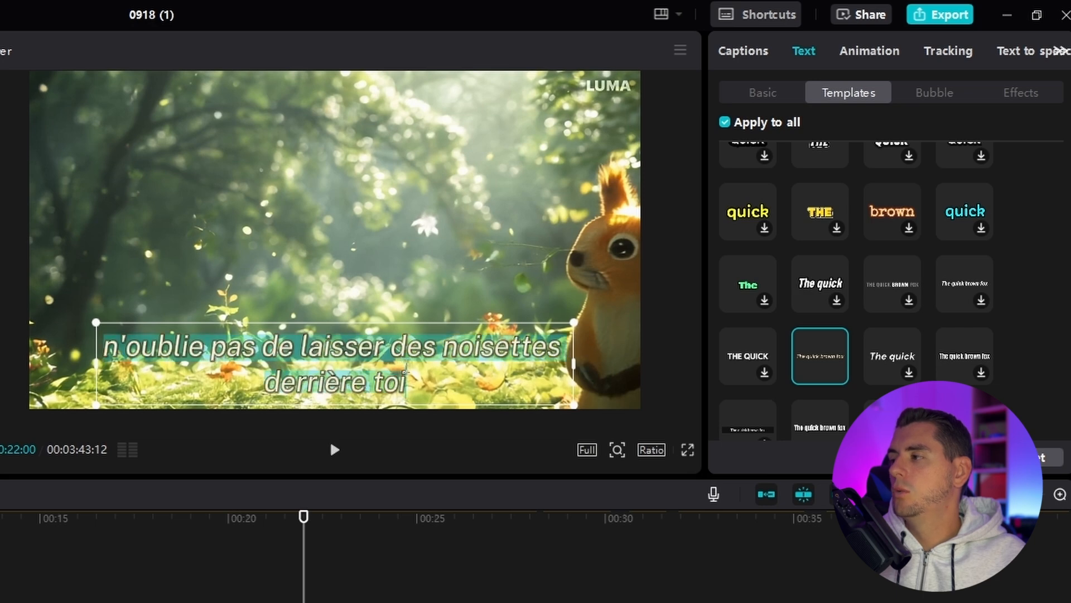
pyautogui.moveTo(575, 361); pyautogui.dragTo(640, 363)
pyautogui.moveTo(96, 360); pyautogui.dragTo(34, 360)
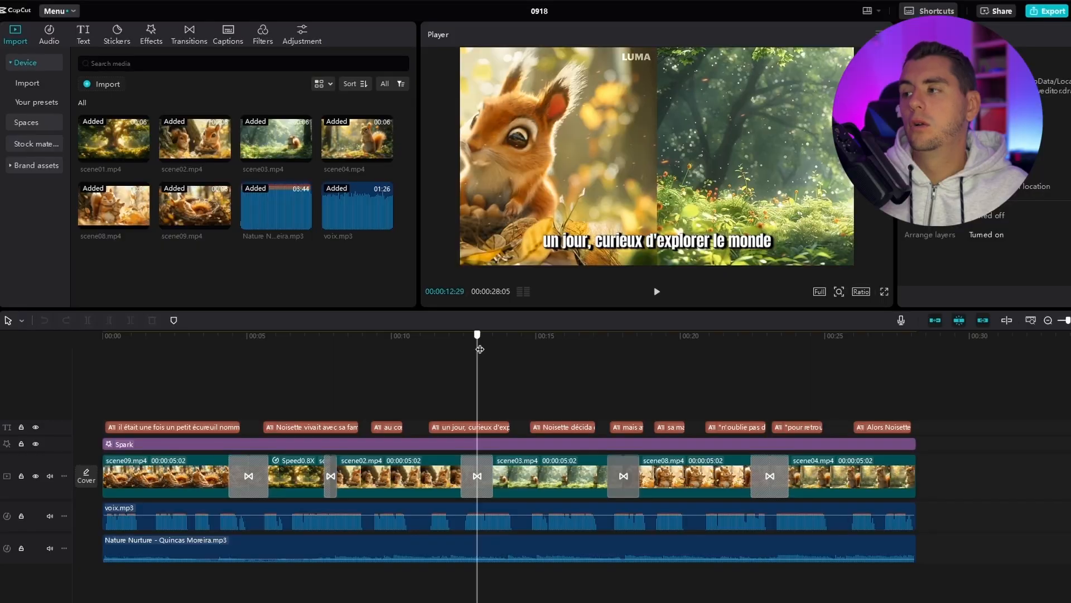
# Step: Preview a point around 15 seconds in the finished 0918 project and open its export settings
pyautogui.moveTo(476, 335); pyautogui.dragTo(558, 336)
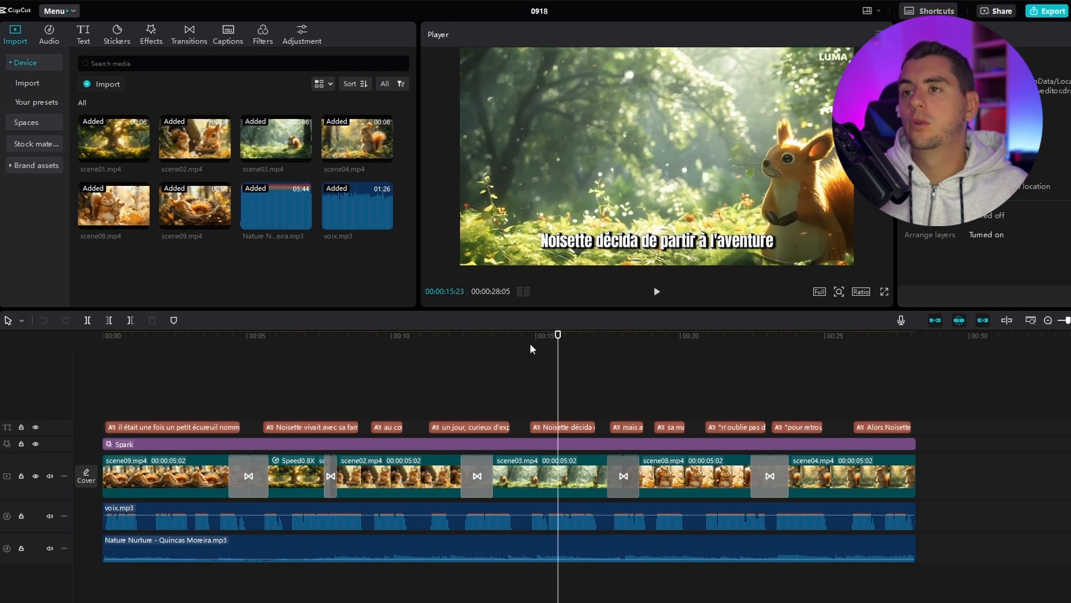
pyautogui.click(48, 11)
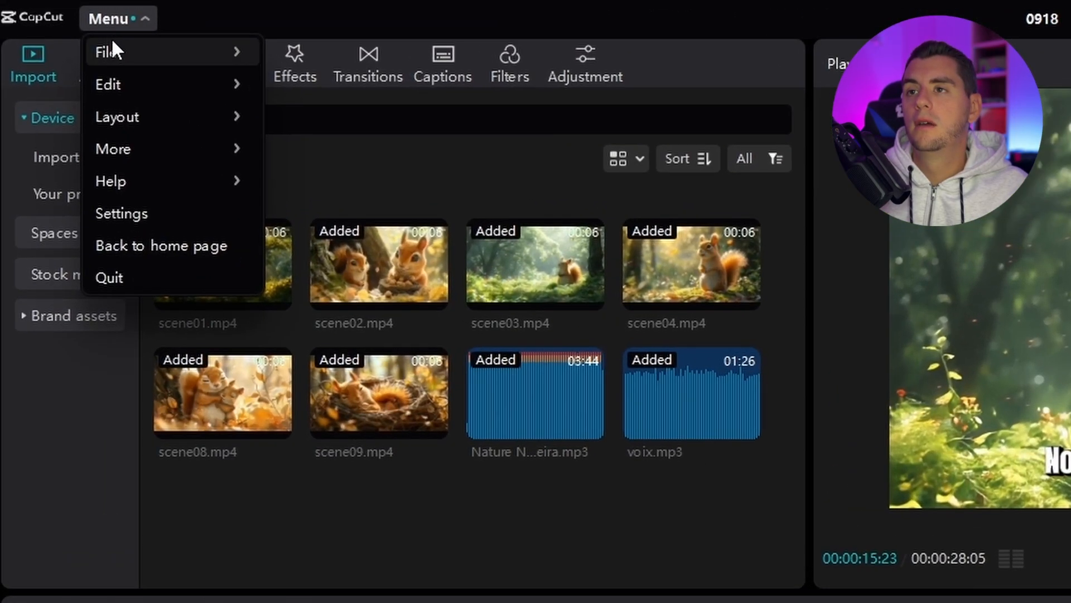
pyautogui.moveTo(90, 37)
pyautogui.click(320, 115)
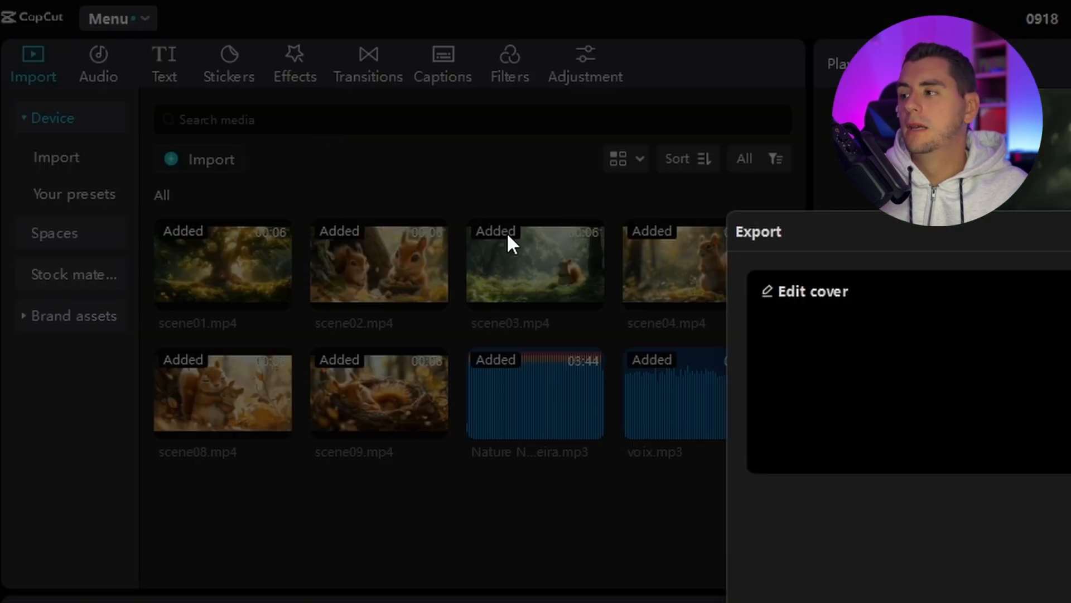